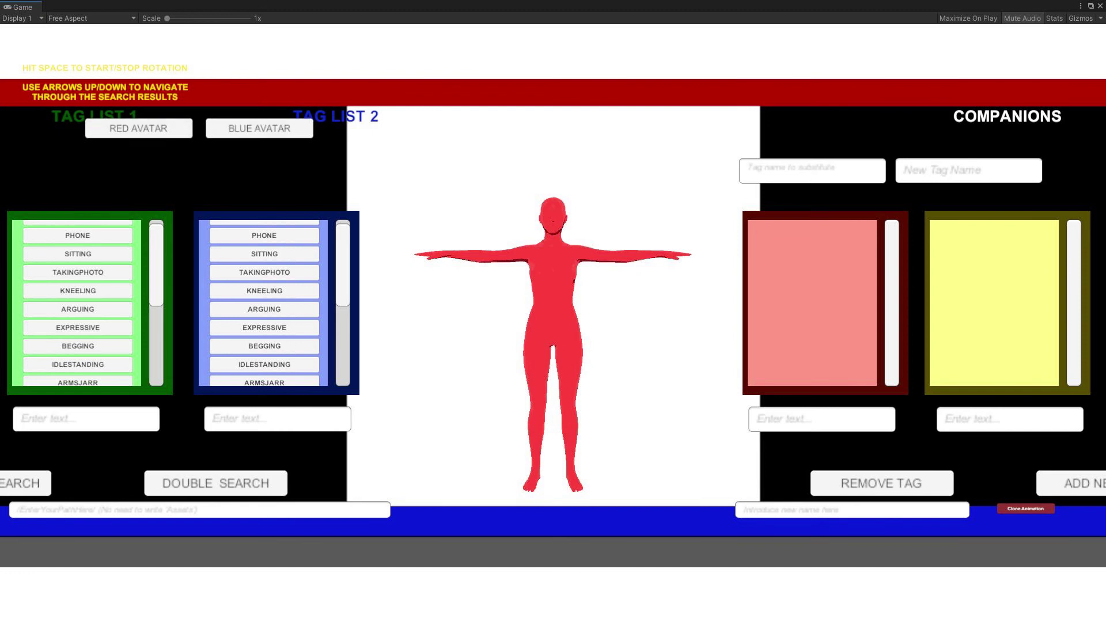
# Set the Game view resolution to 3000x1080
pyautogui.click(91, 18)
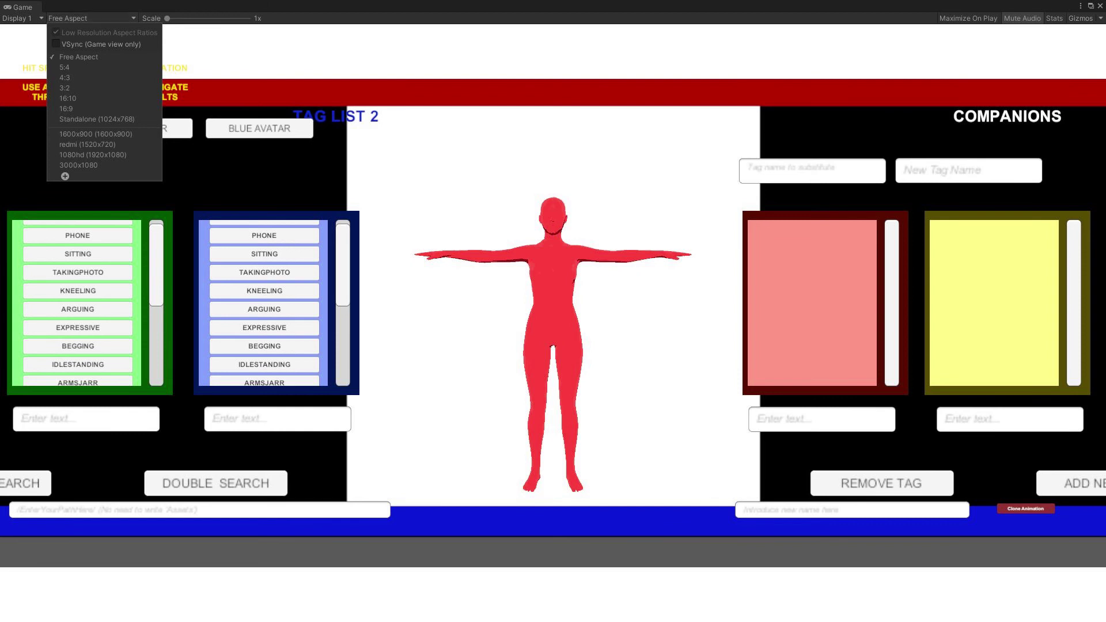
pyautogui.press('Down')
pyautogui.press('Down')
pyautogui.press('Down')
pyautogui.press('Down')
pyautogui.press('Down')
pyautogui.press('Down')
pyautogui.press('Down')
pyautogui.press('Down')
pyautogui.press('Down')
pyautogui.press('Down')
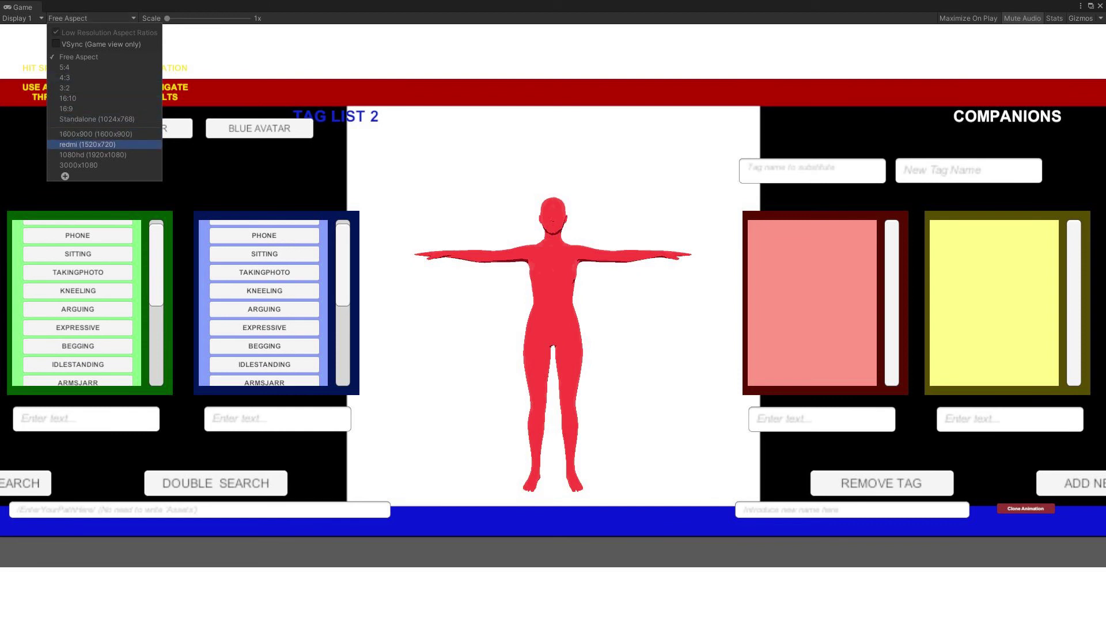
pyautogui.press('Return')
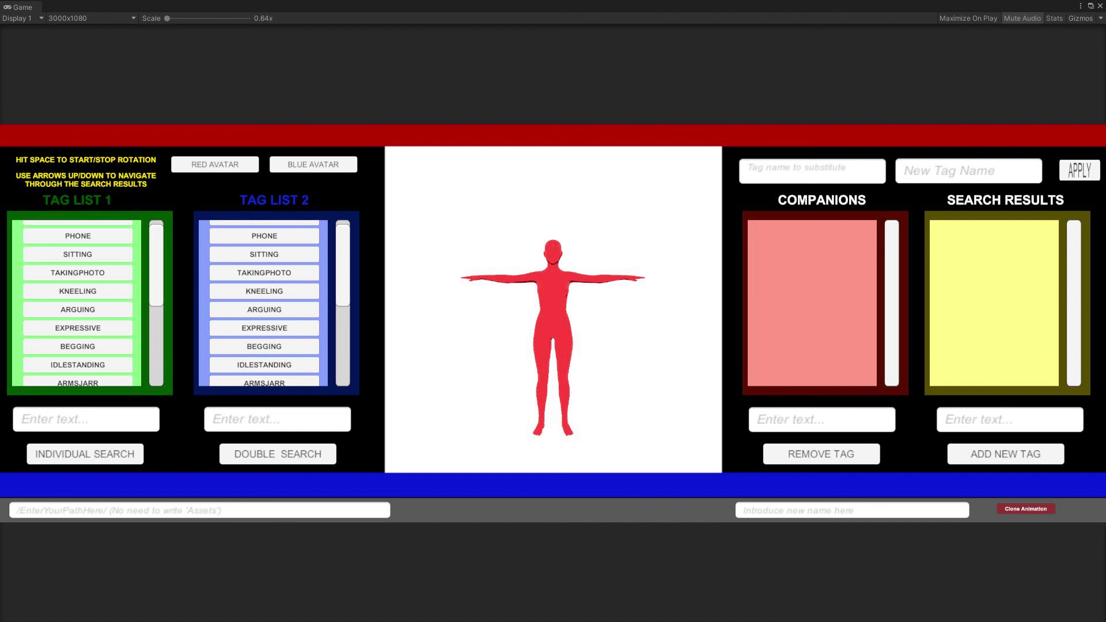
pyautogui.scroll(1, 78, 302)
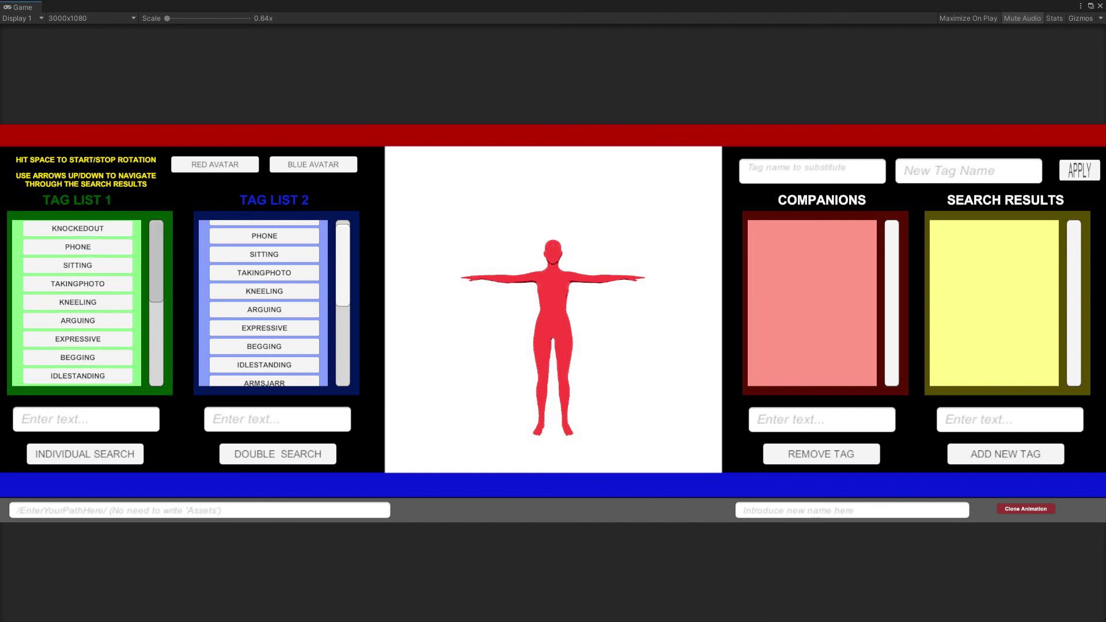
pyautogui.scroll(-9, 77, 303)
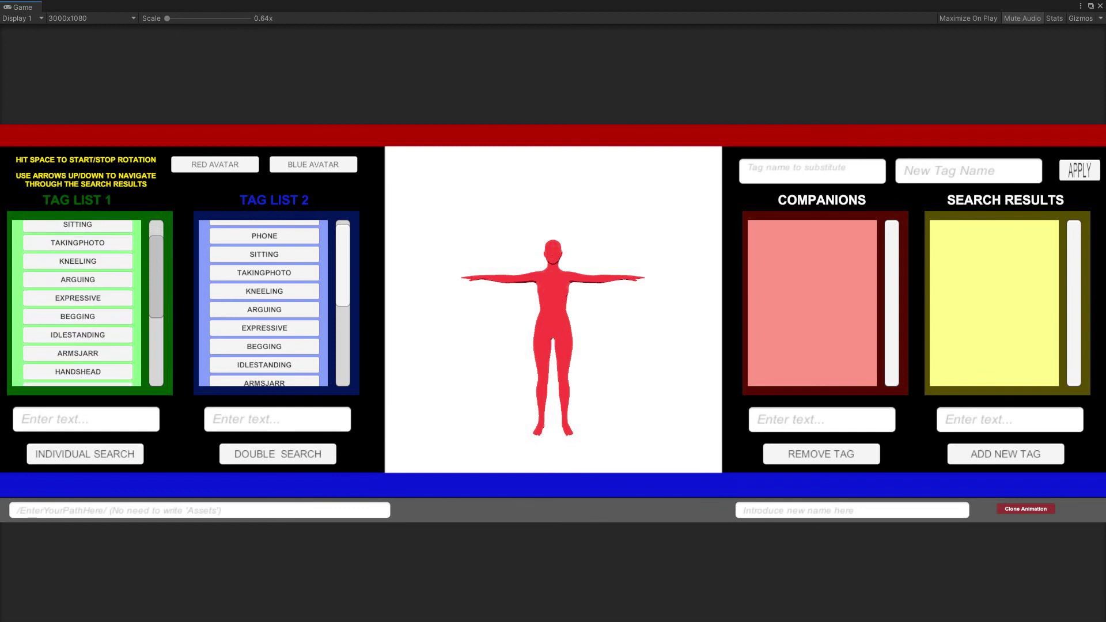
pyautogui.scroll(-11, 77, 303)
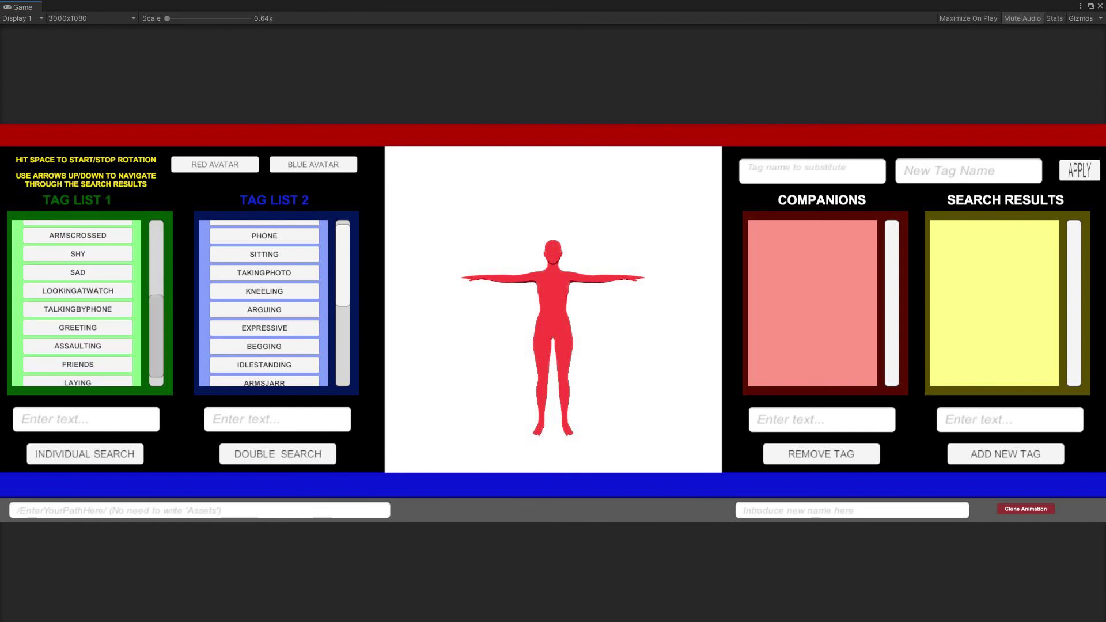
pyautogui.scroll(11, 78, 303)
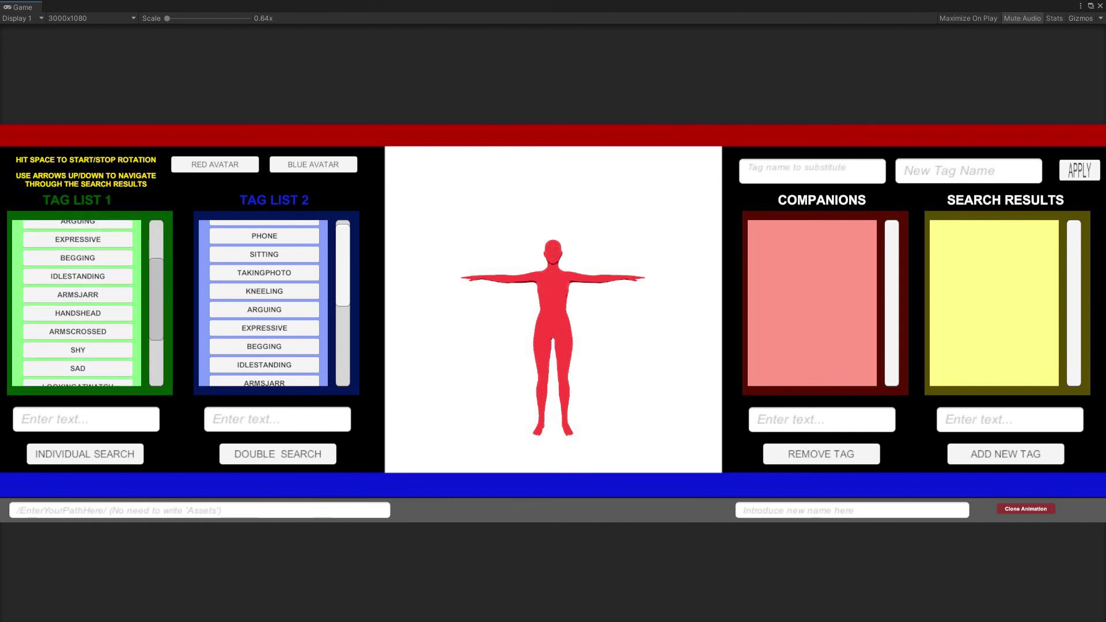
pyautogui.scroll(4, 78, 302)
pyautogui.scroll(4, 78, 303)
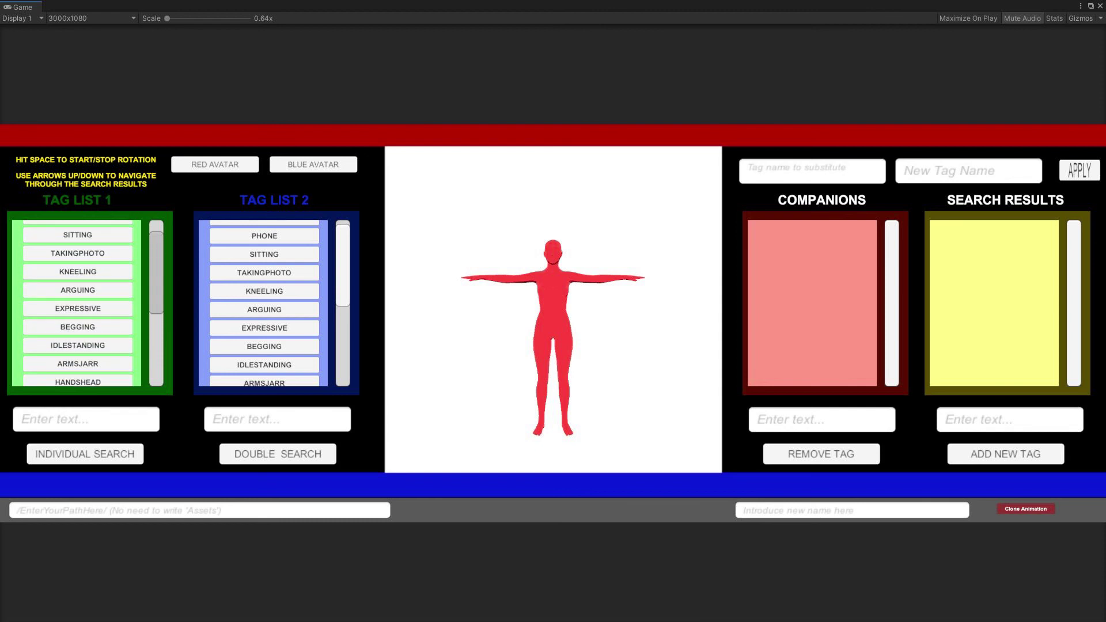
pyautogui.scroll(-16, 78, 302)
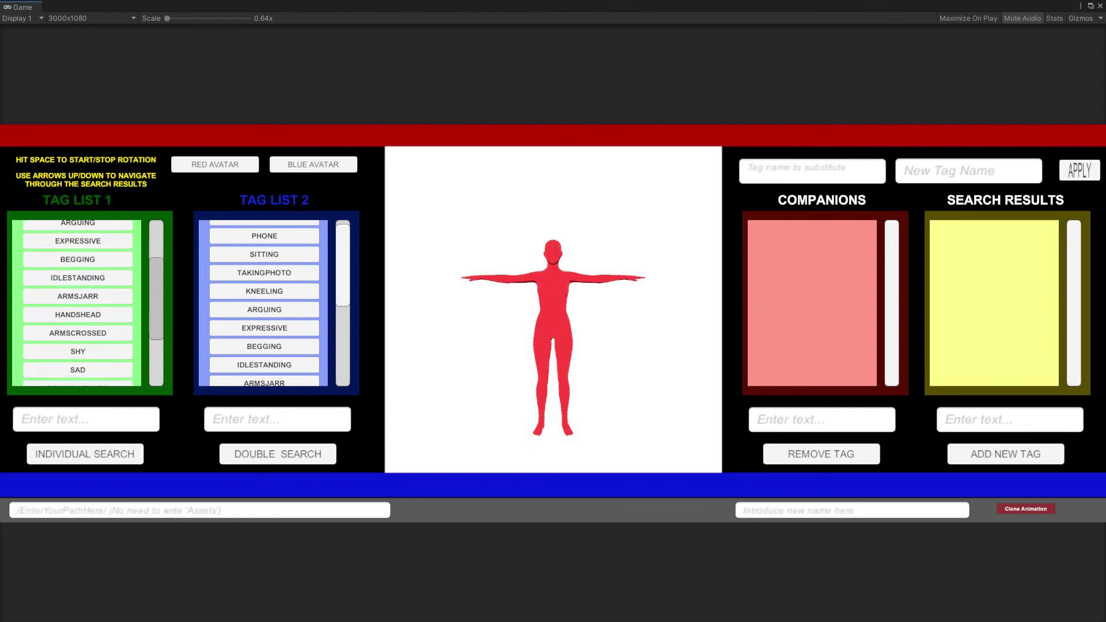
pyautogui.scroll(-3, 78, 303)
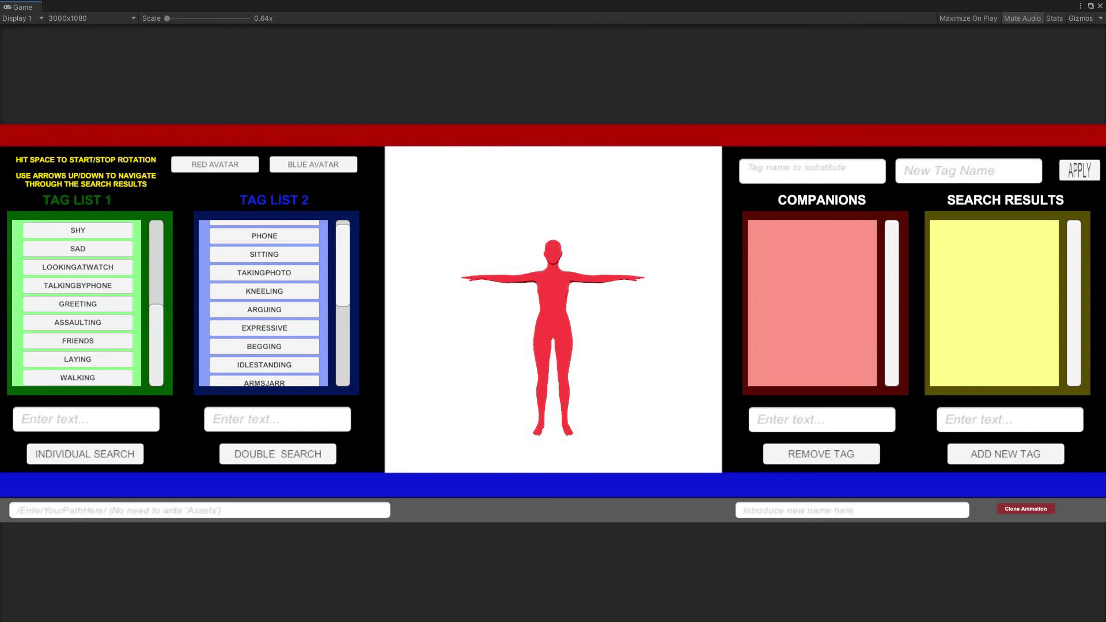
pyautogui.scroll(6, 77, 303)
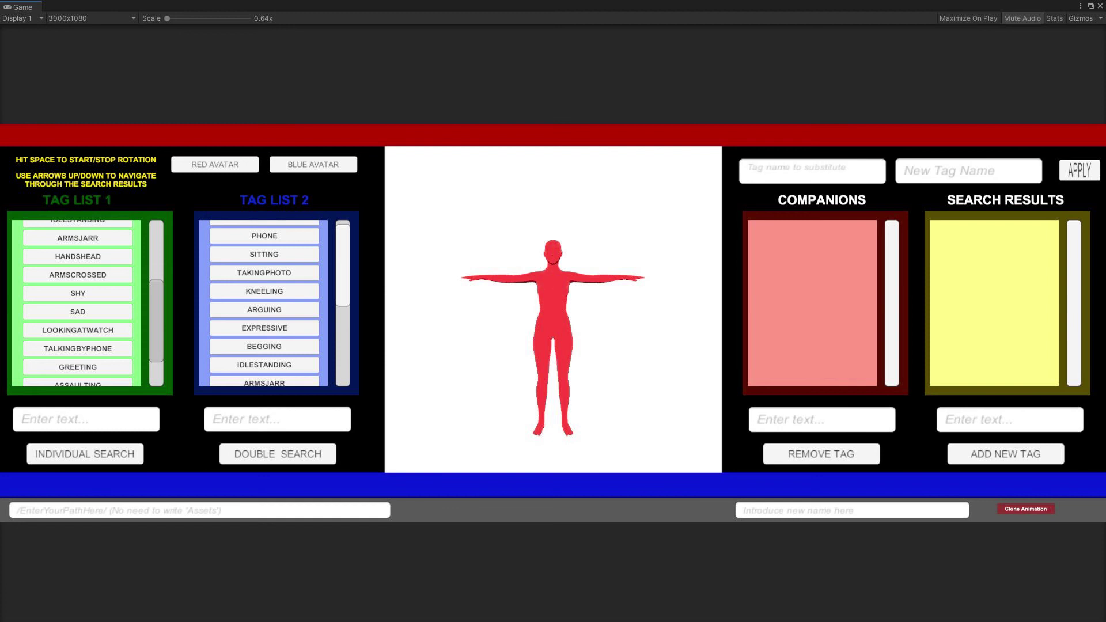
pyautogui.scroll(3, 77, 303)
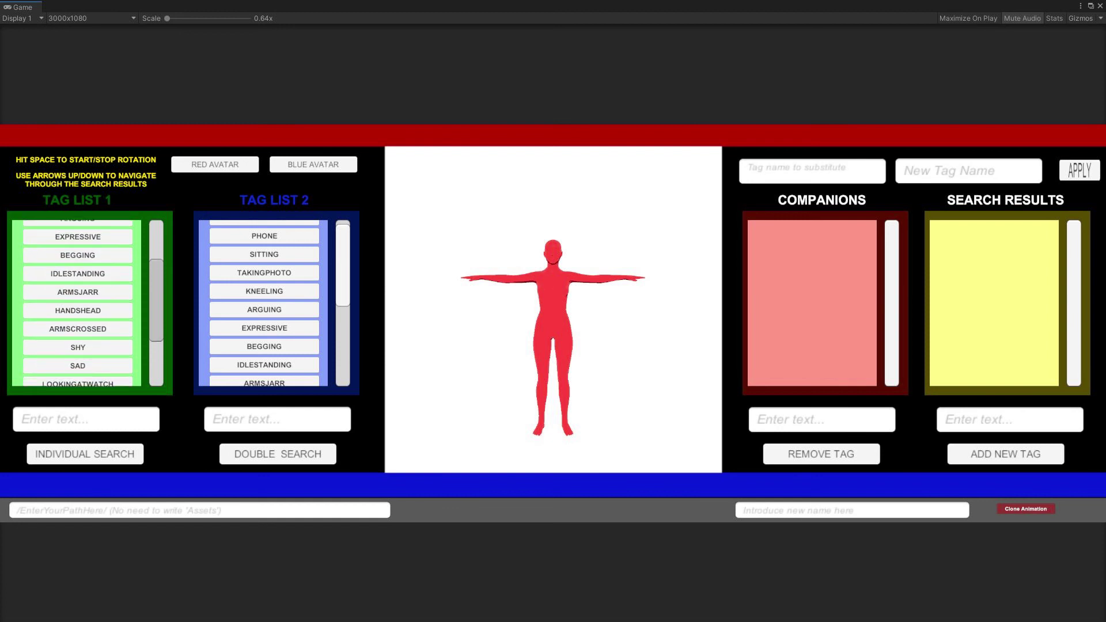
pyautogui.scroll(-3, 78, 305)
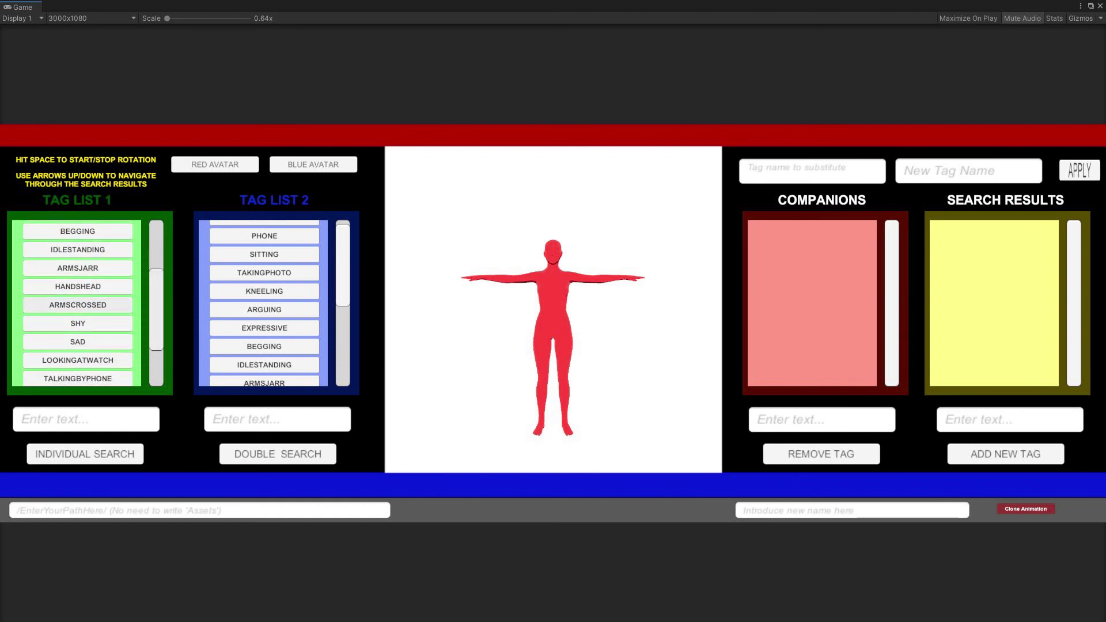
# Search the ARMSCROSSED tag and step through results DemoPose_020 and DemoPose_021
pyautogui.click(78, 305)
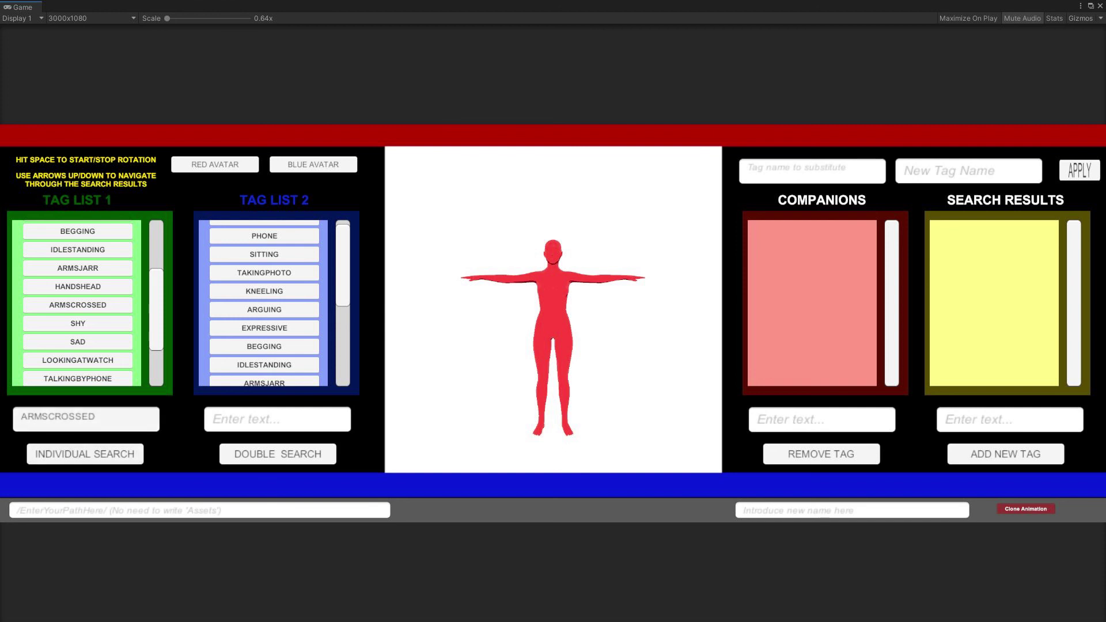
pyautogui.click(85, 454)
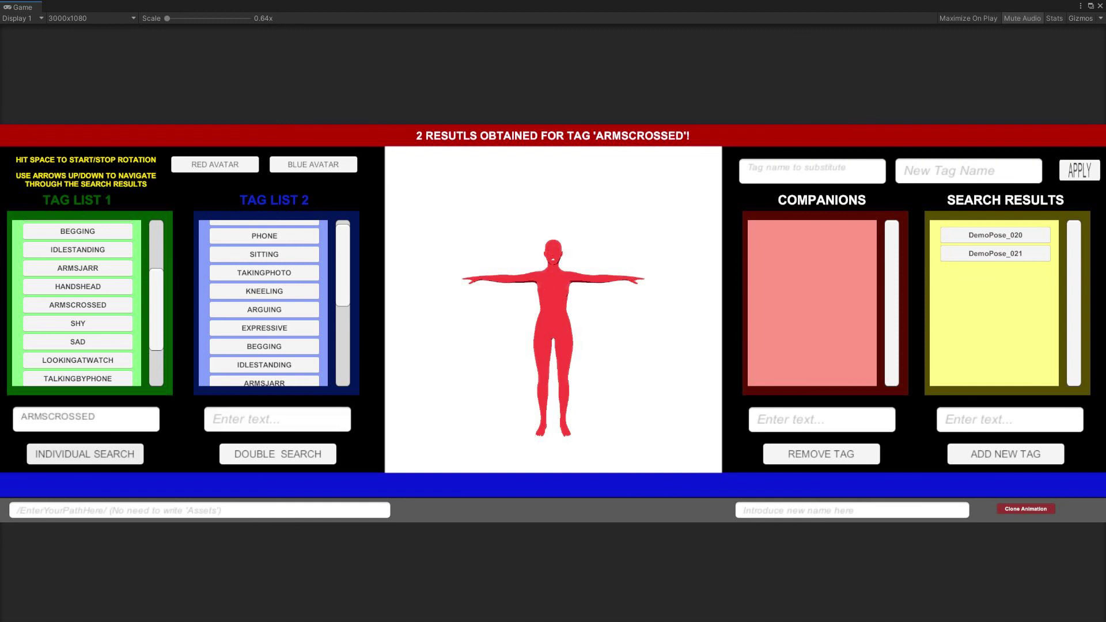
pyautogui.press('Down')
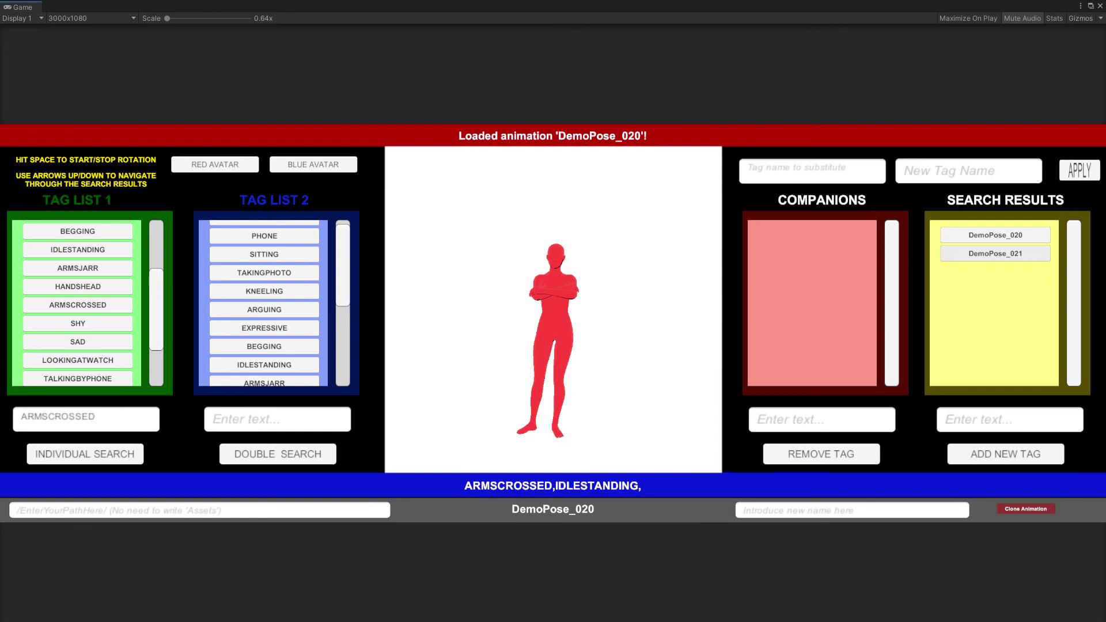
pyautogui.press('Down')
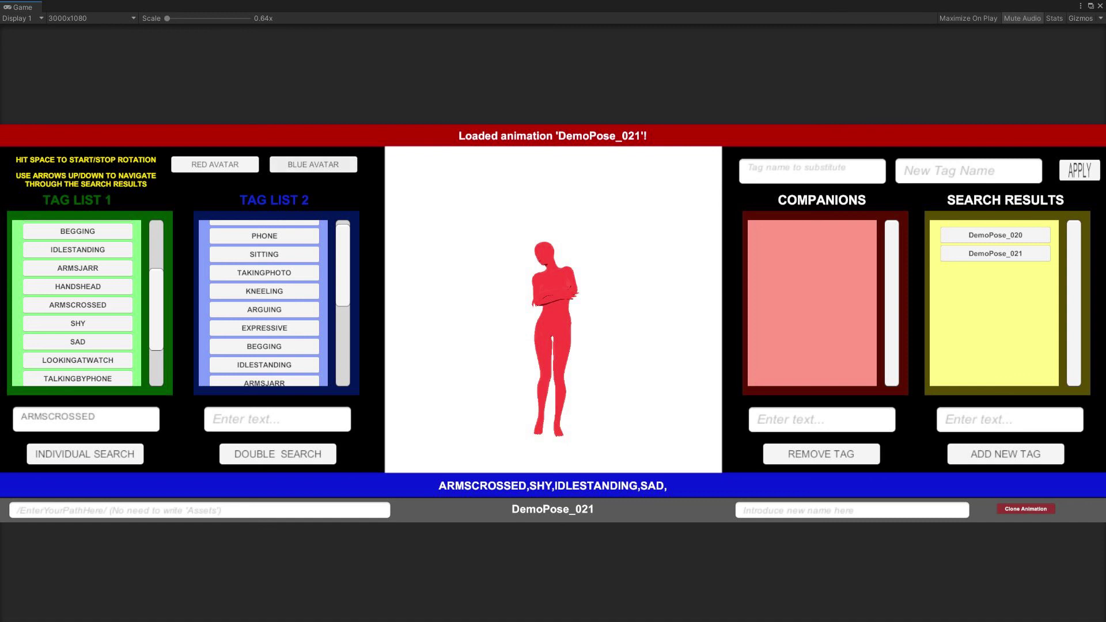
# Compare DemoPose_021 on the blue and red avatars, ending on red
pyautogui.click(313, 164)
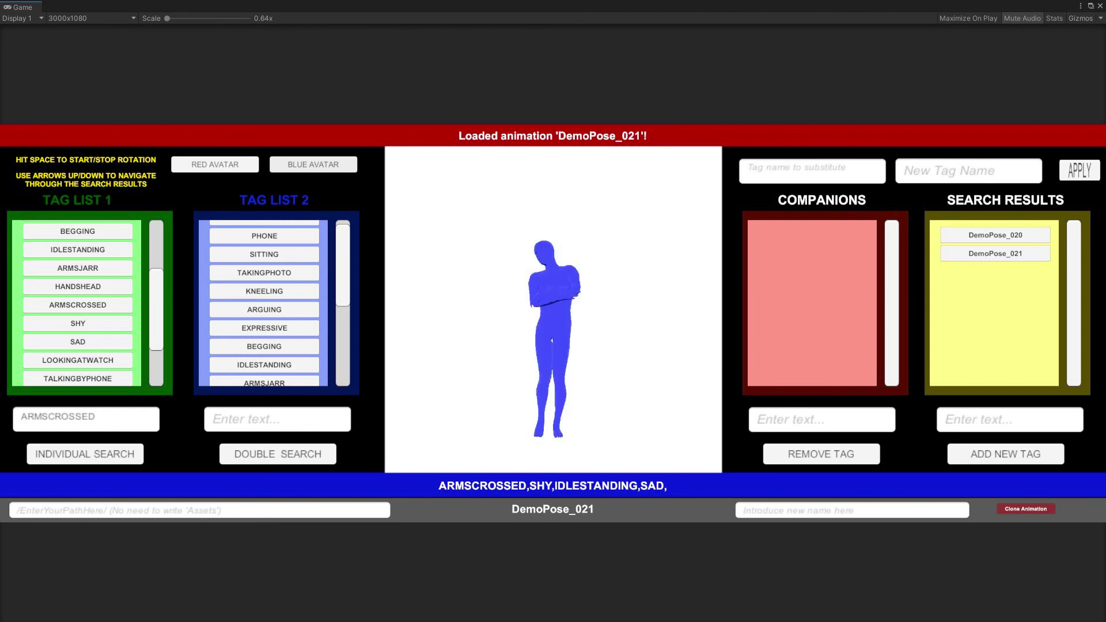
pyautogui.click(215, 164)
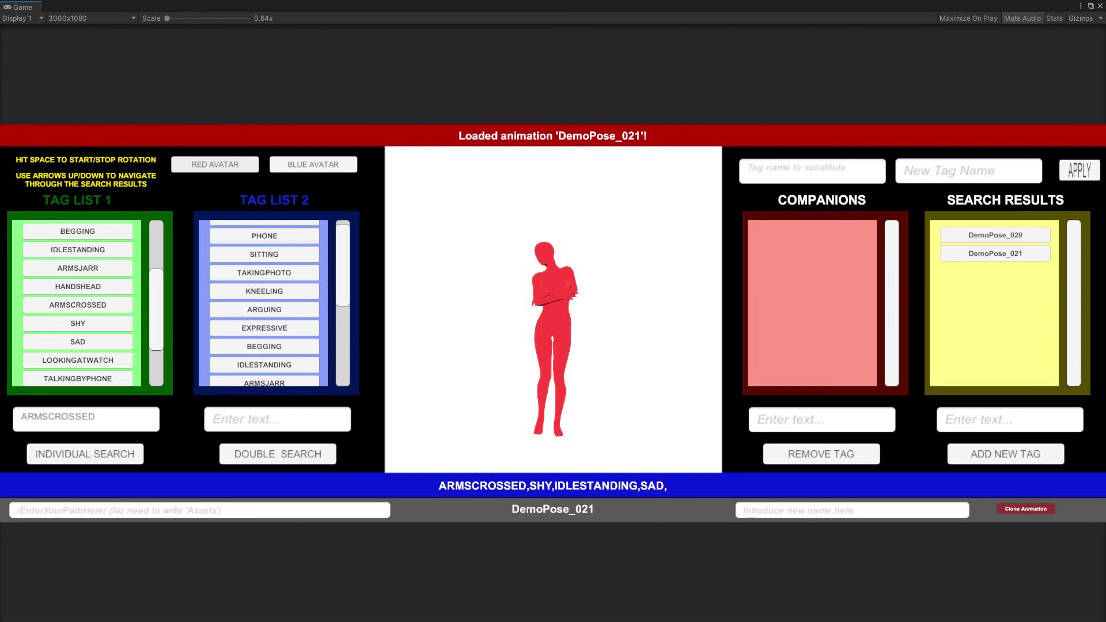
pyautogui.click(314, 164)
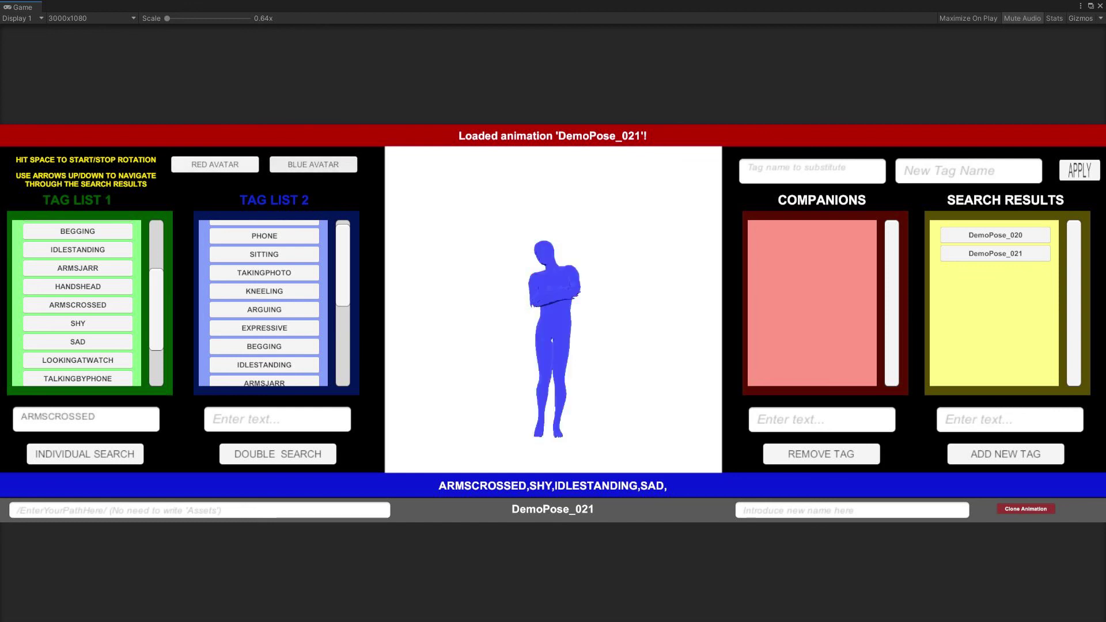
pyautogui.click(215, 164)
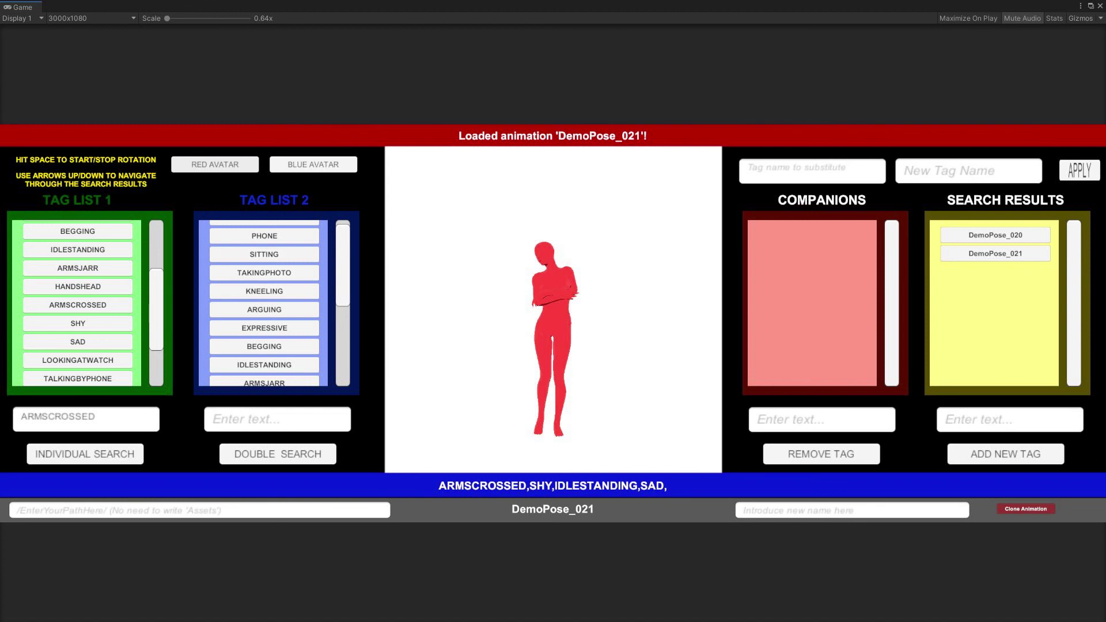
pyautogui.moveTo(156, 310); pyautogui.dragTo(156, 275)
pyautogui.click(77, 233)
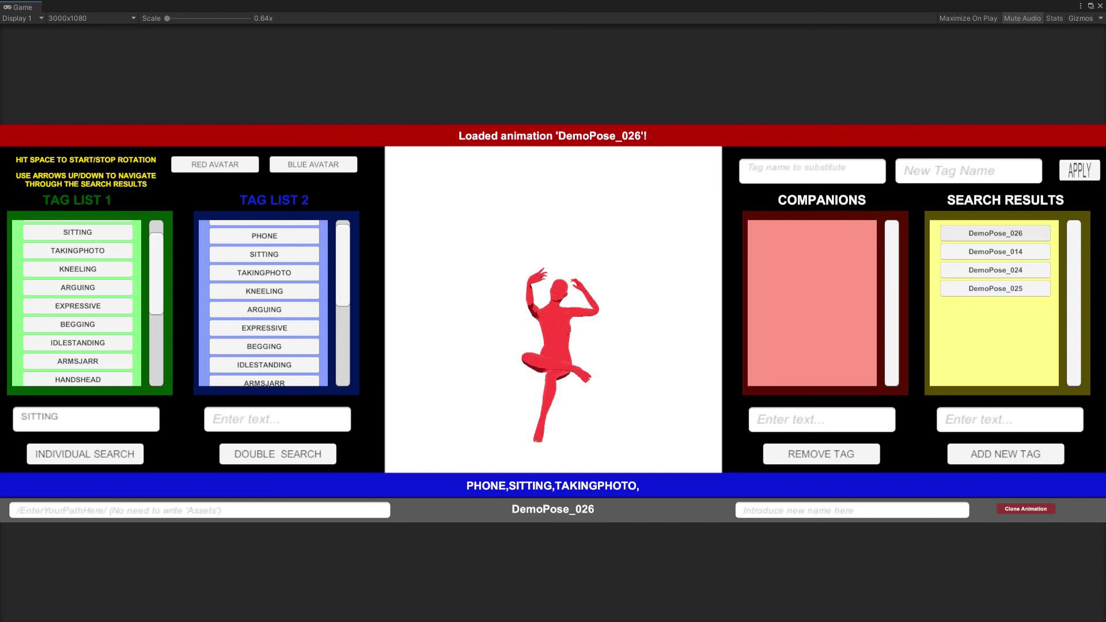
pyautogui.press('Down')
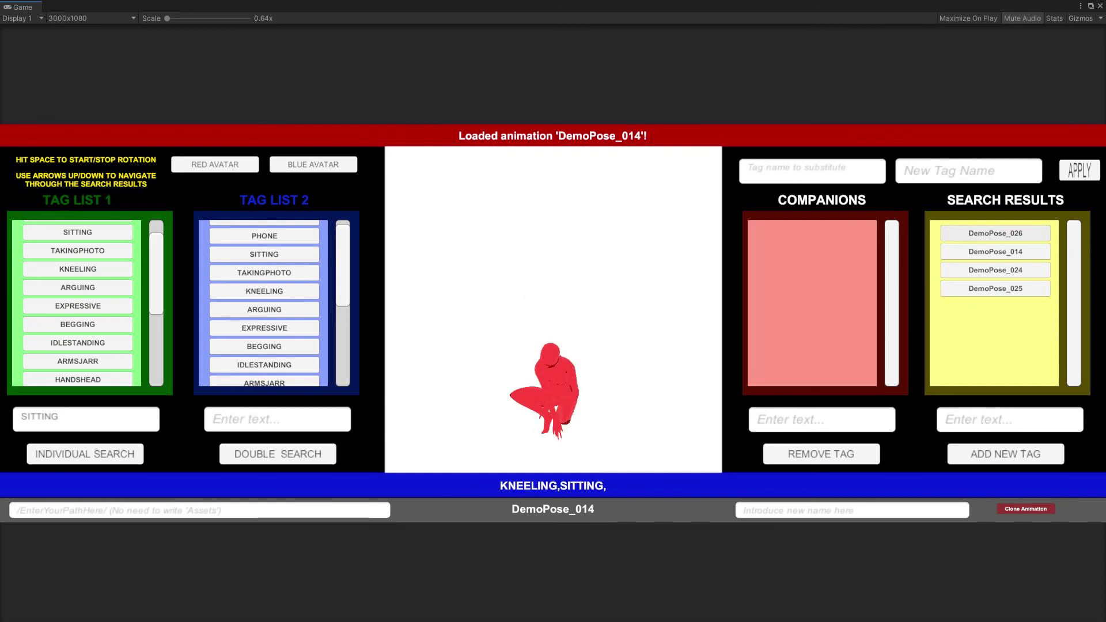
pyautogui.press('Down')
pyautogui.press('Down')
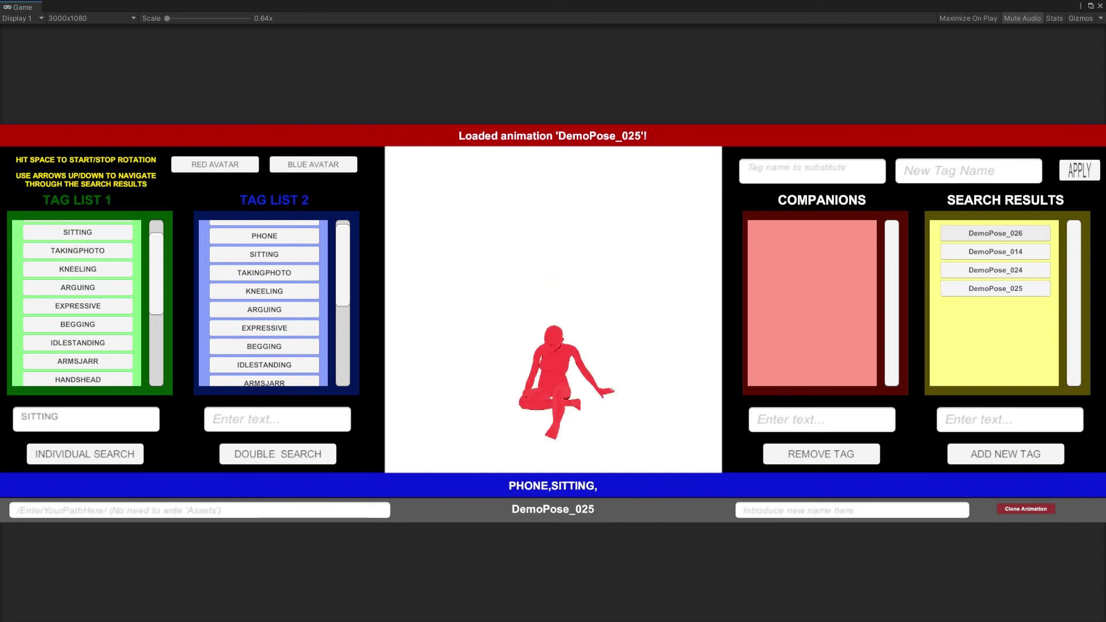
pyautogui.press('Up')
pyautogui.press('Up')
pyautogui.press('Up')
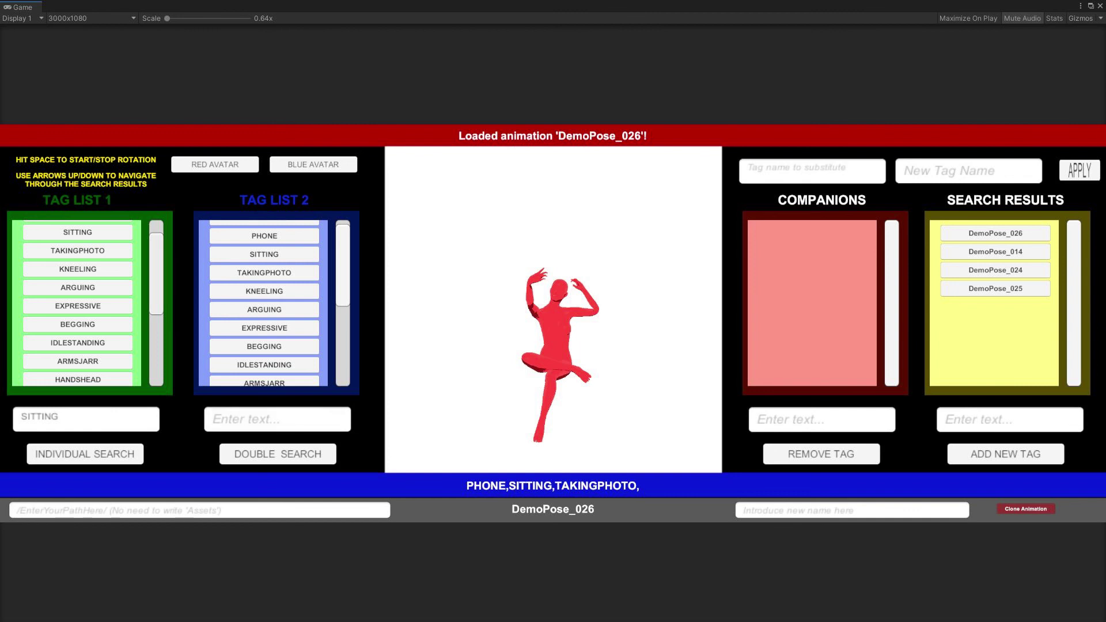
# Add PHONE as the second tag to SITTING and run a double search
pyautogui.scroll(2, 78, 302)
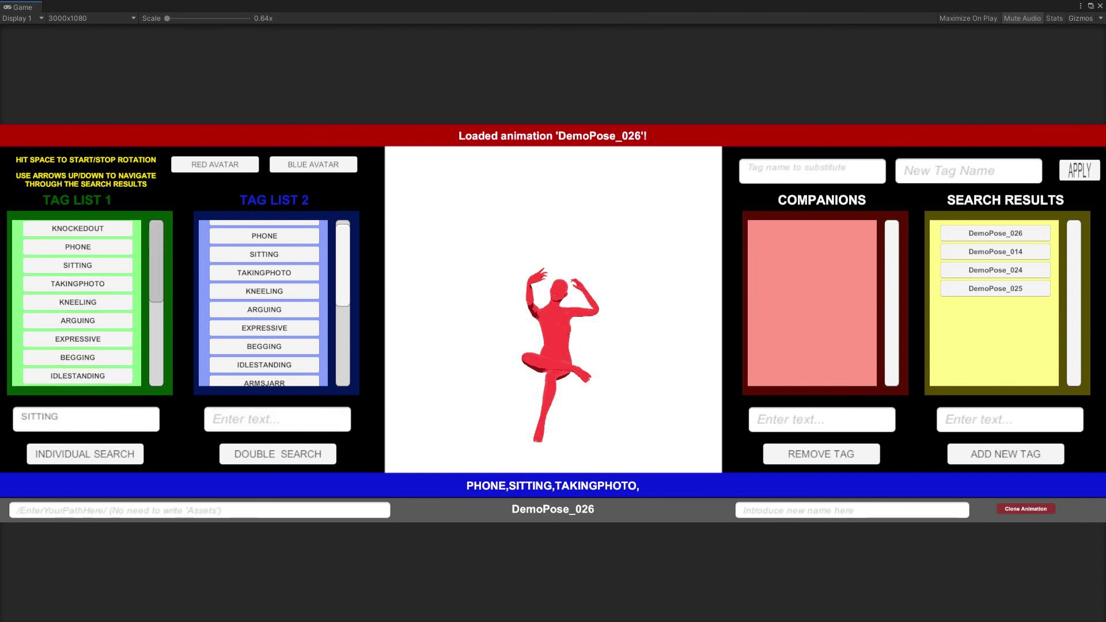
pyautogui.scroll(-4, 78, 302)
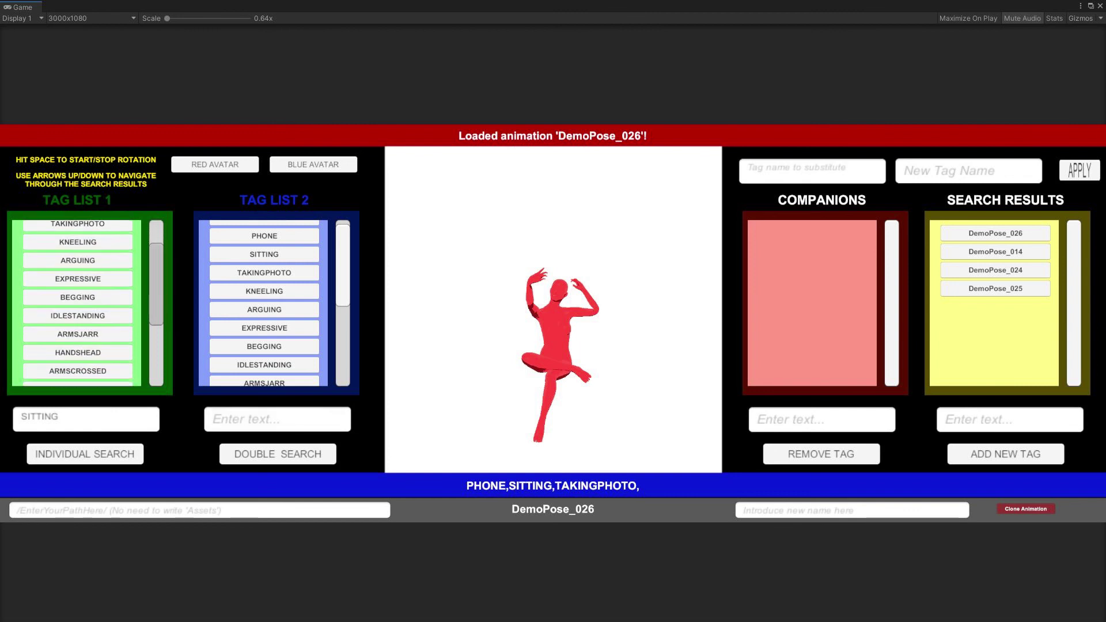
pyautogui.scroll(-3, 78, 303)
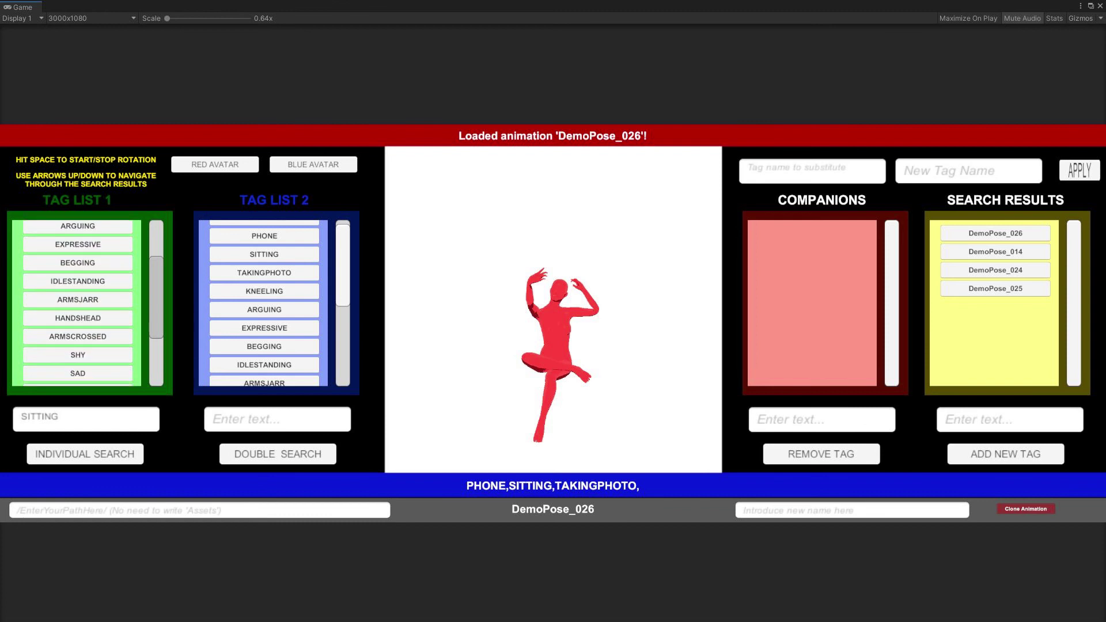
pyautogui.scroll(6, 78, 303)
pyautogui.scroll(1, 77, 303)
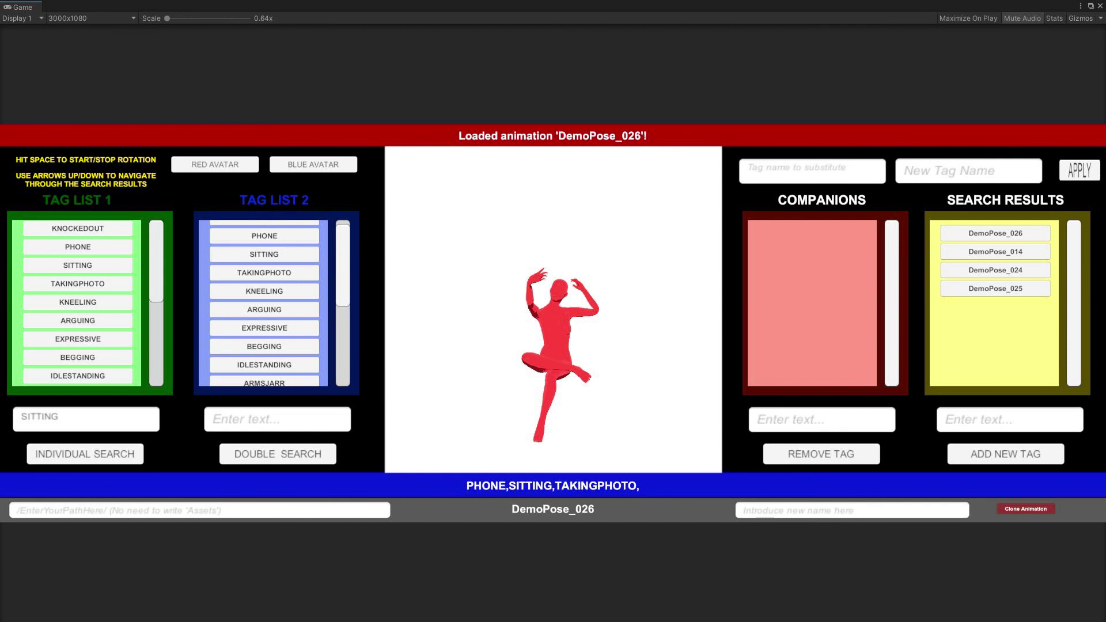
pyautogui.click(265, 235)
pyautogui.click(278, 454)
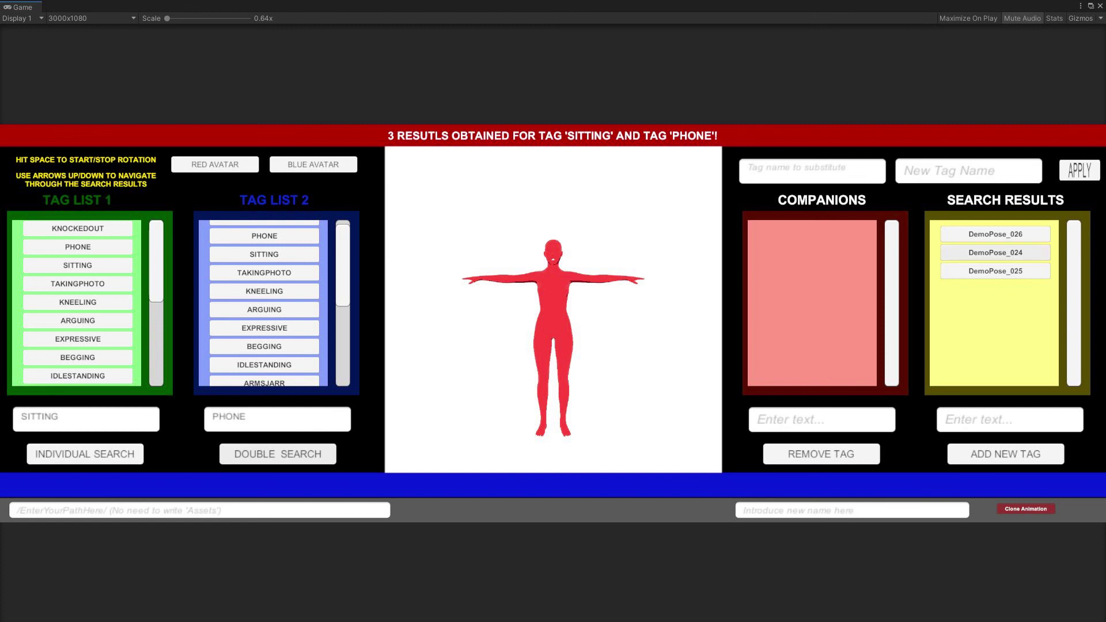
# Preview DemoPose_026, then DemoPose_024, then DemoPose_025 from the results
pyautogui.click(1042, 235)
pyautogui.press('Down')
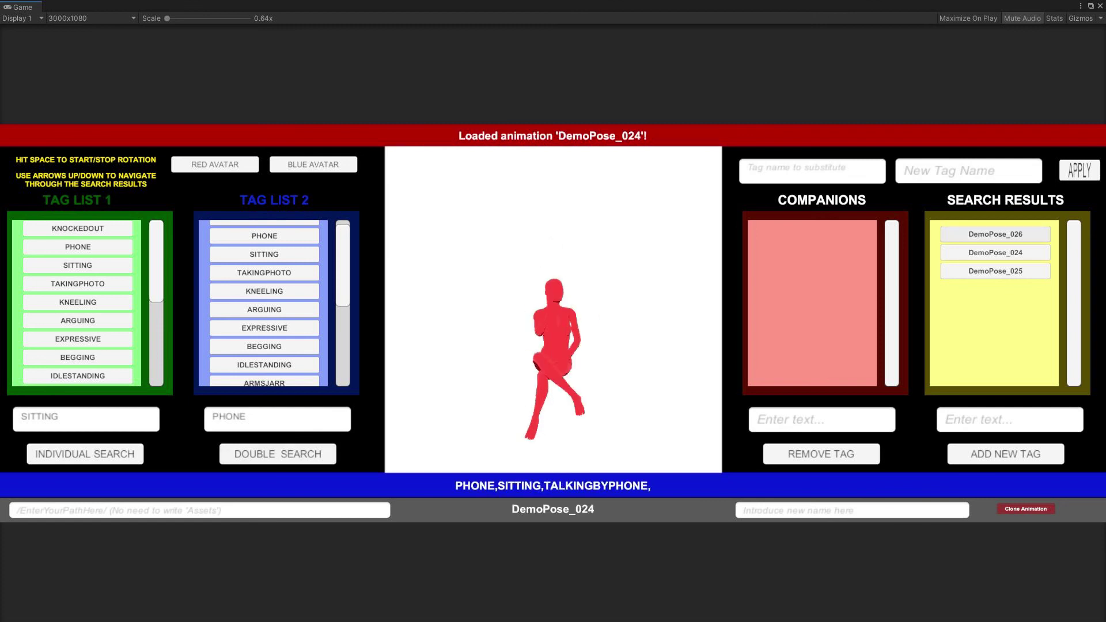
pyautogui.press('Down')
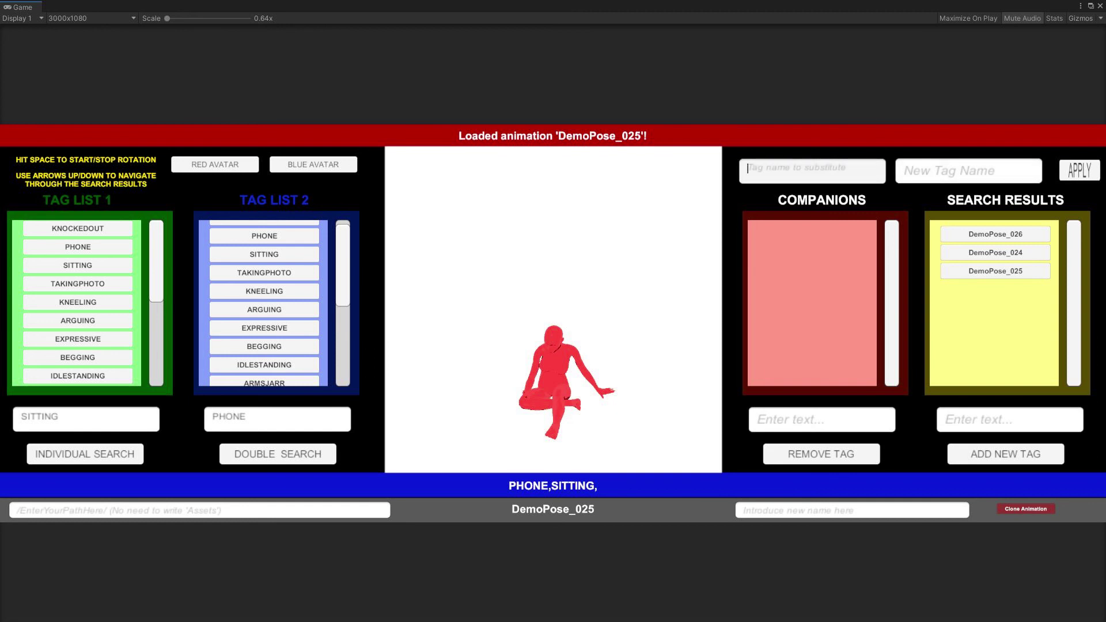
# Rename the PHONE tag to USINGPHONE
pyautogui.write('PHONE')
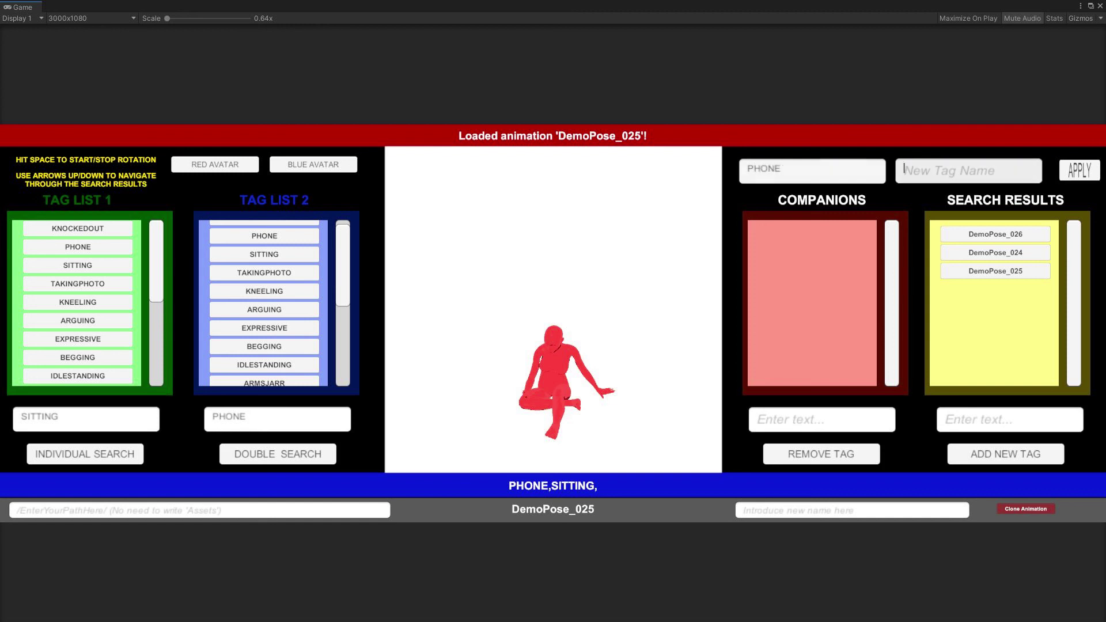
pyautogui.click(933, 170)
pyautogui.write('USING')
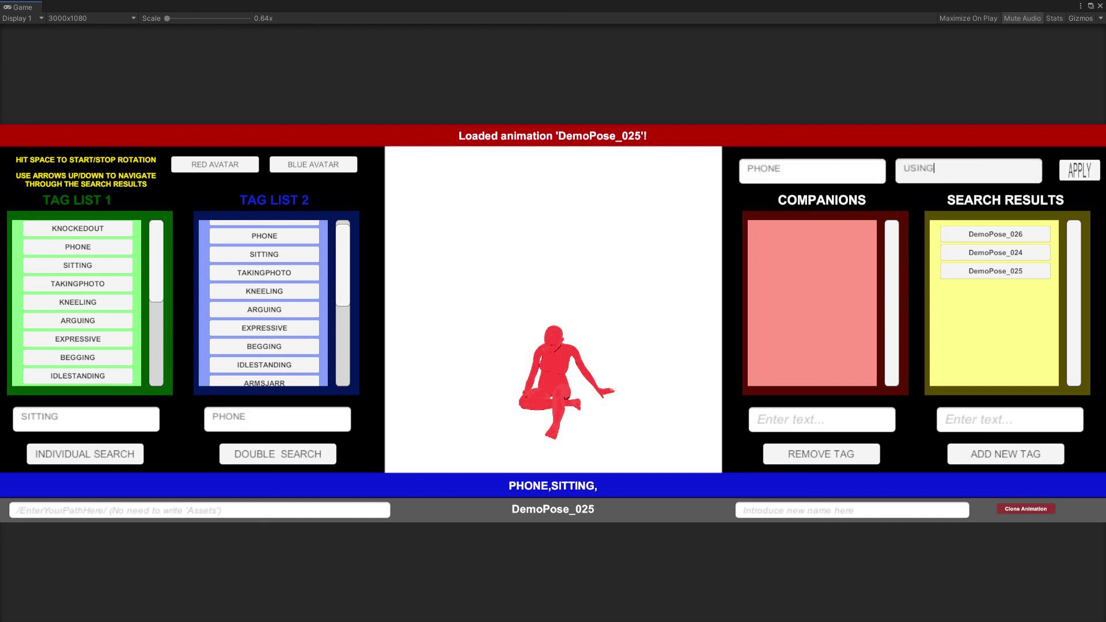
pyautogui.write('PHONE')
pyautogui.click(1079, 170)
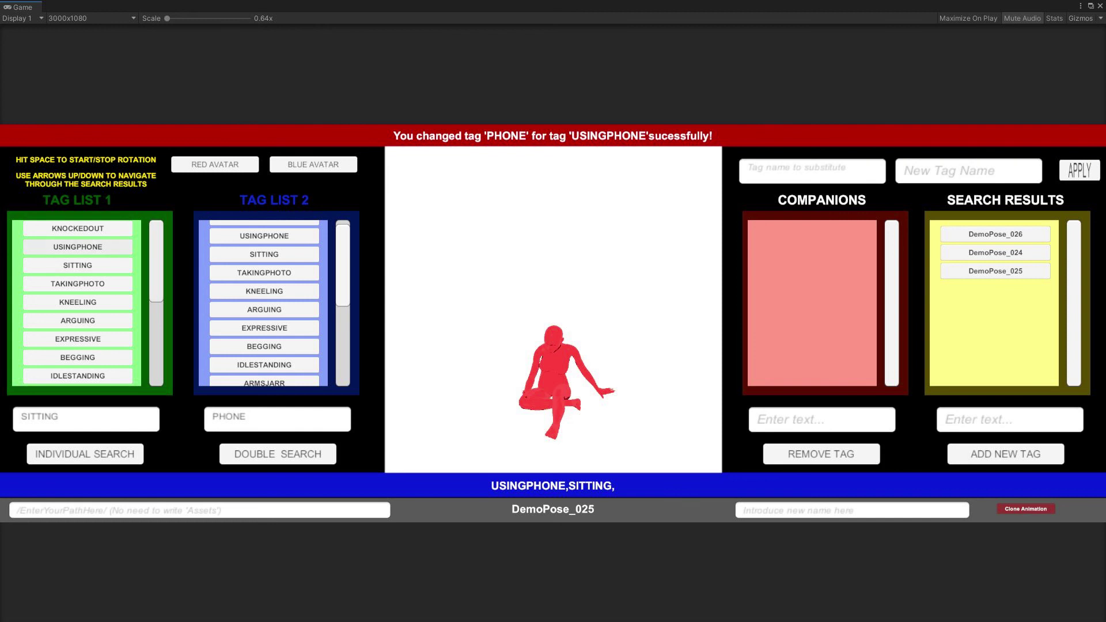
# Run an individual search for poses tagged USINGPHONE
pyautogui.click(78, 246)
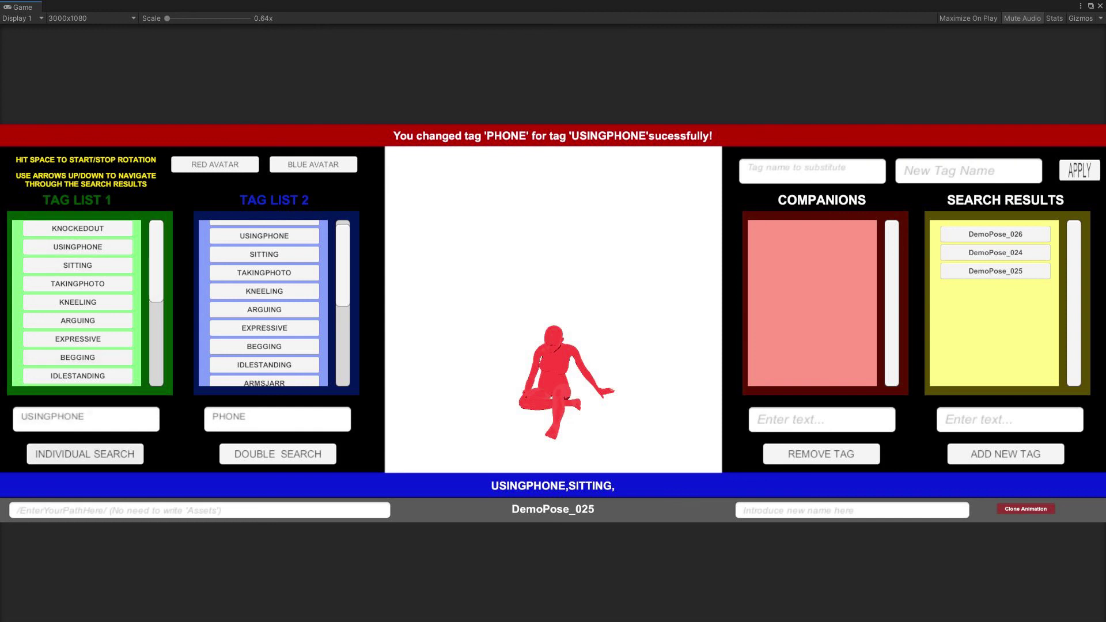
pyautogui.click(85, 454)
pyautogui.click(813, 171)
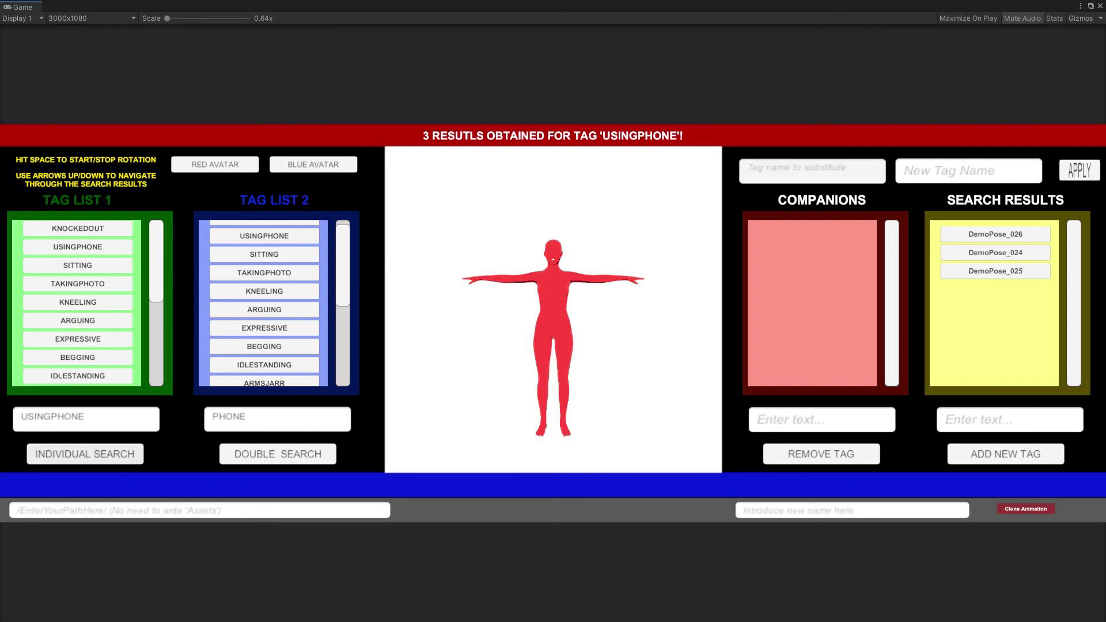
# Rename the USINGPHONE tag back to PHONE
pyautogui.write('USINGPHONE')
pyautogui.click(905, 169)
pyautogui.write('PHONE')
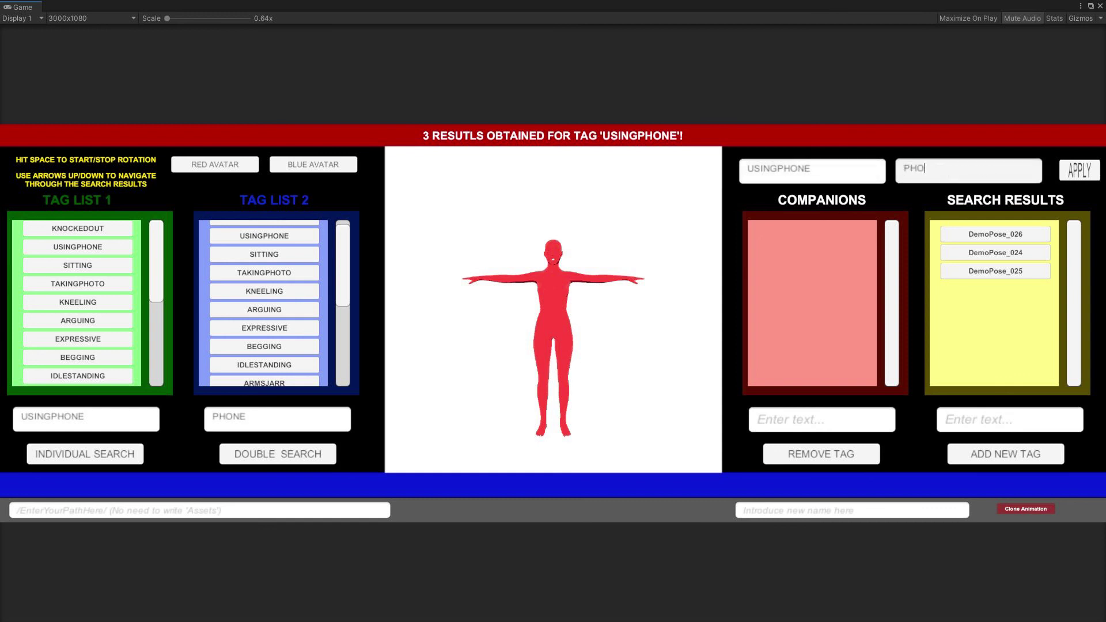
pyautogui.click(1080, 171)
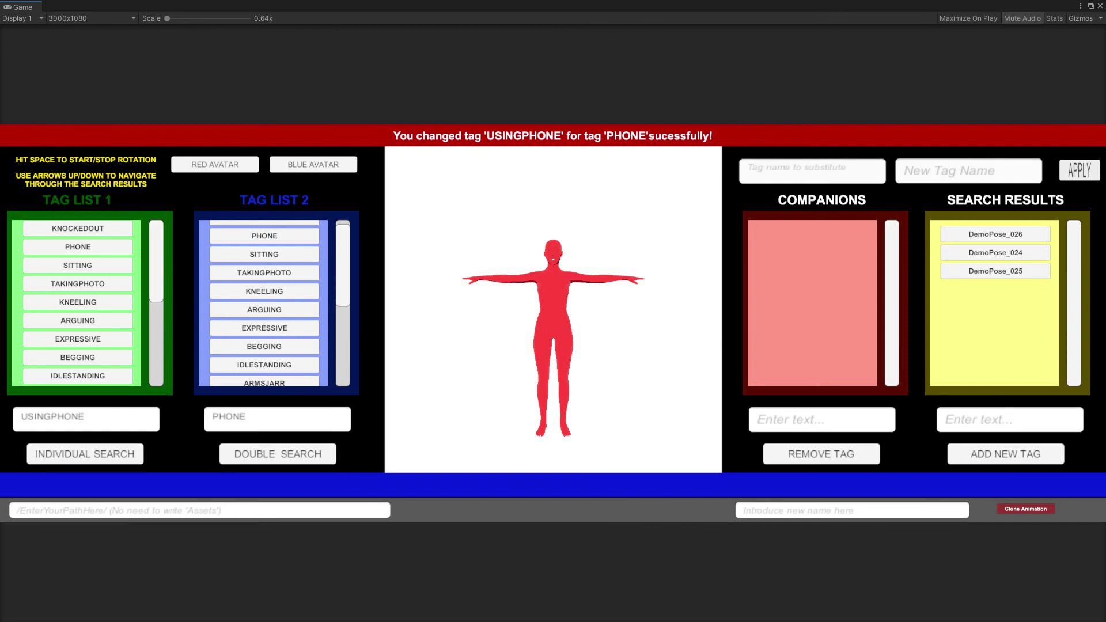
pyautogui.click(52, 417)
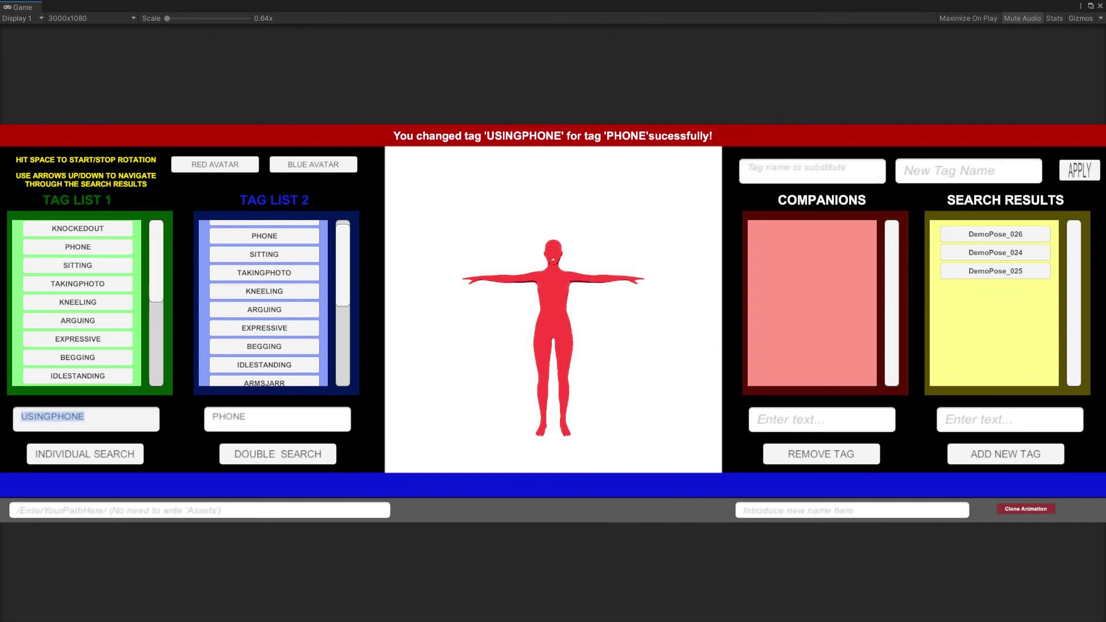
# Run an individual search for the GUN tag
pyautogui.write('GUN')
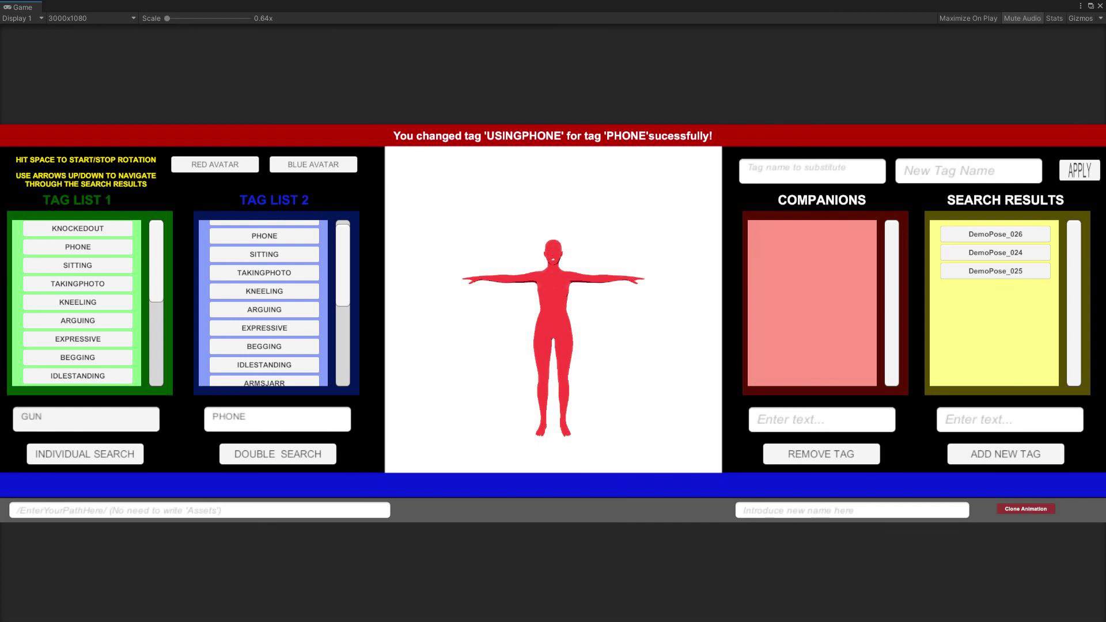
pyautogui.click(85, 455)
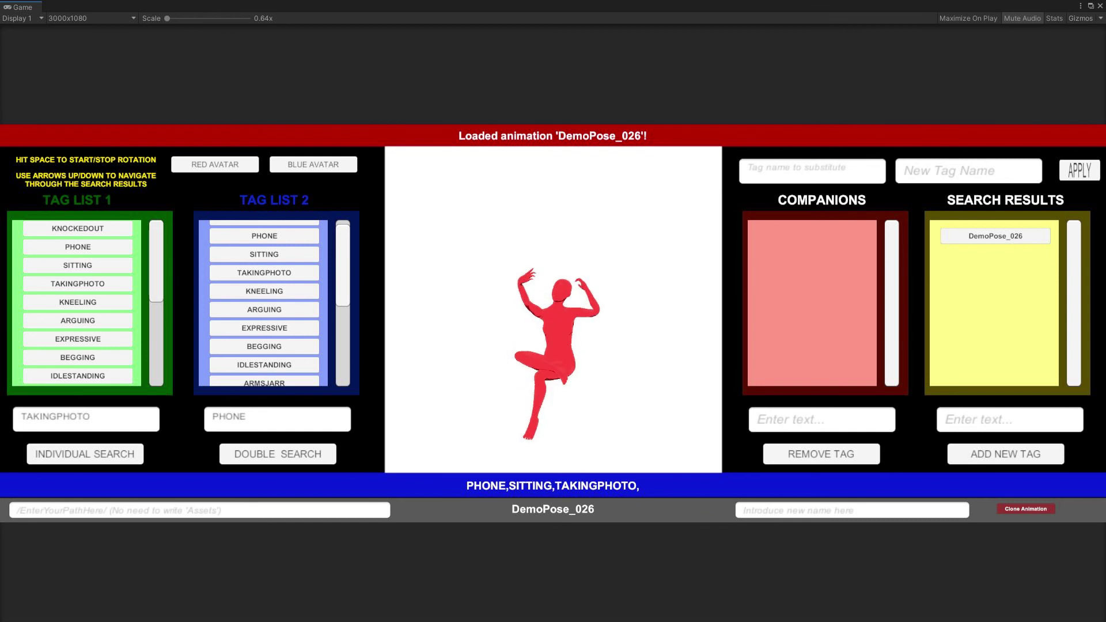
# Search the FRIENDS tag and preview DemoPose_004, DemoPose_005 and DemoPose_006
pyautogui.scroll(-5, 78, 340)
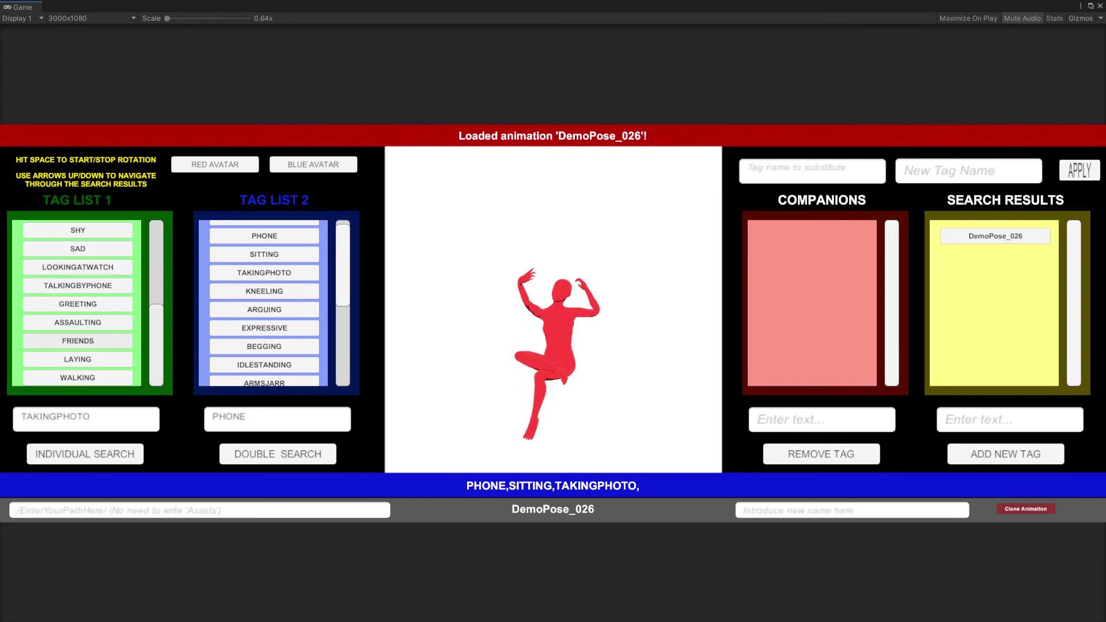
pyautogui.click(78, 340)
pyautogui.click(85, 454)
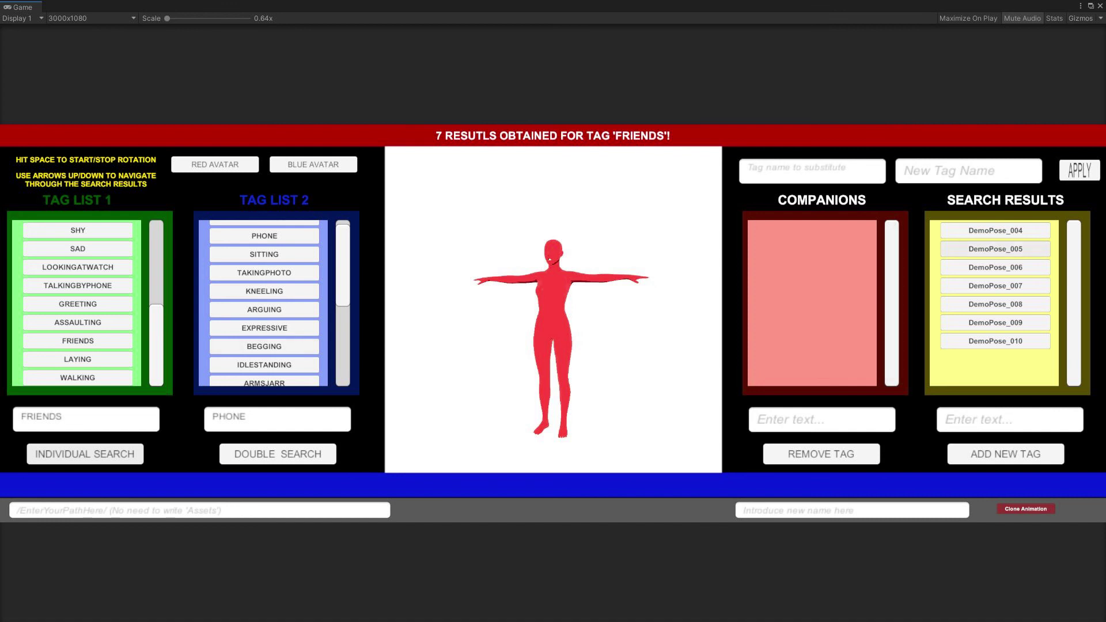
pyautogui.press('Down')
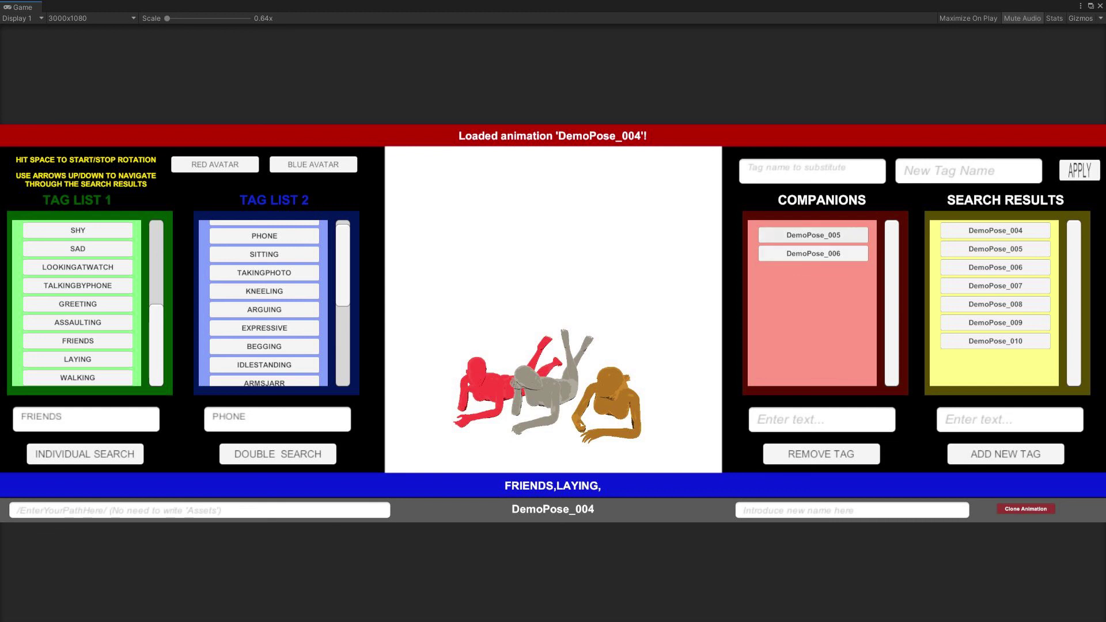
pyautogui.click(813, 235)
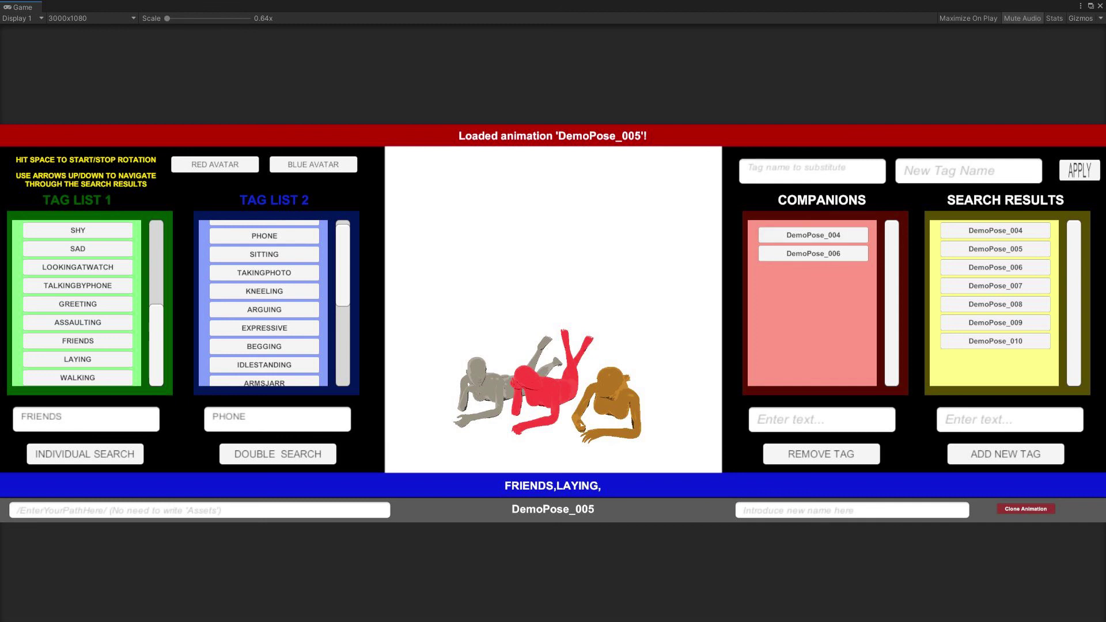
pyautogui.click(813, 254)
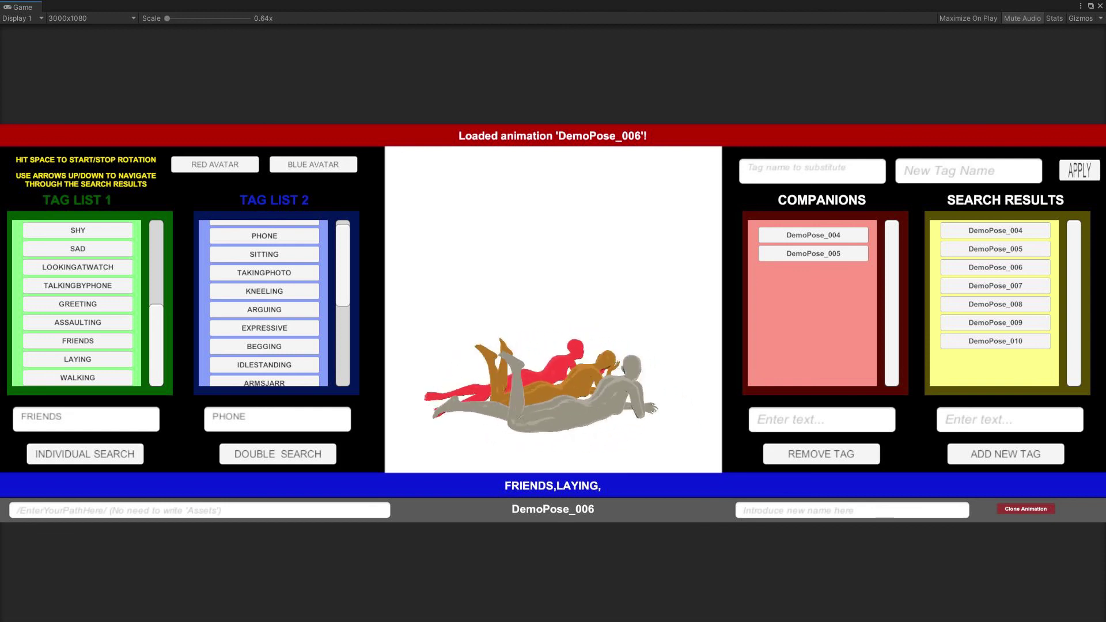
pyautogui.click(948, 420)
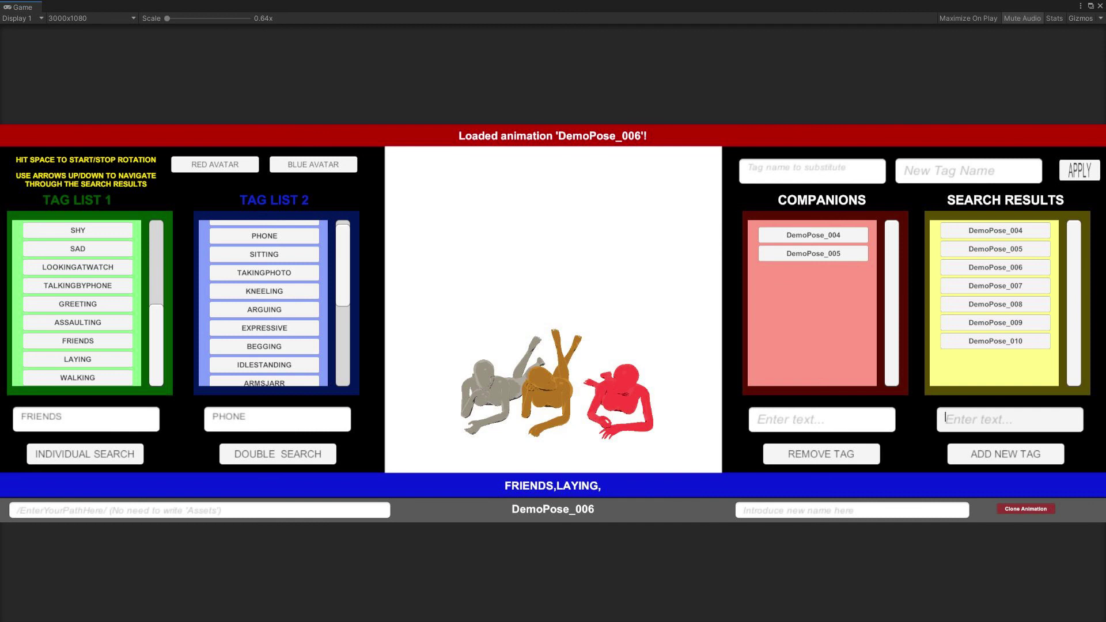
# Add the CHILLING tag to DemoPose_006, then enter 'chill' as a tag to remove
pyautogui.write('chilling')
pyautogui.click(1006, 454)
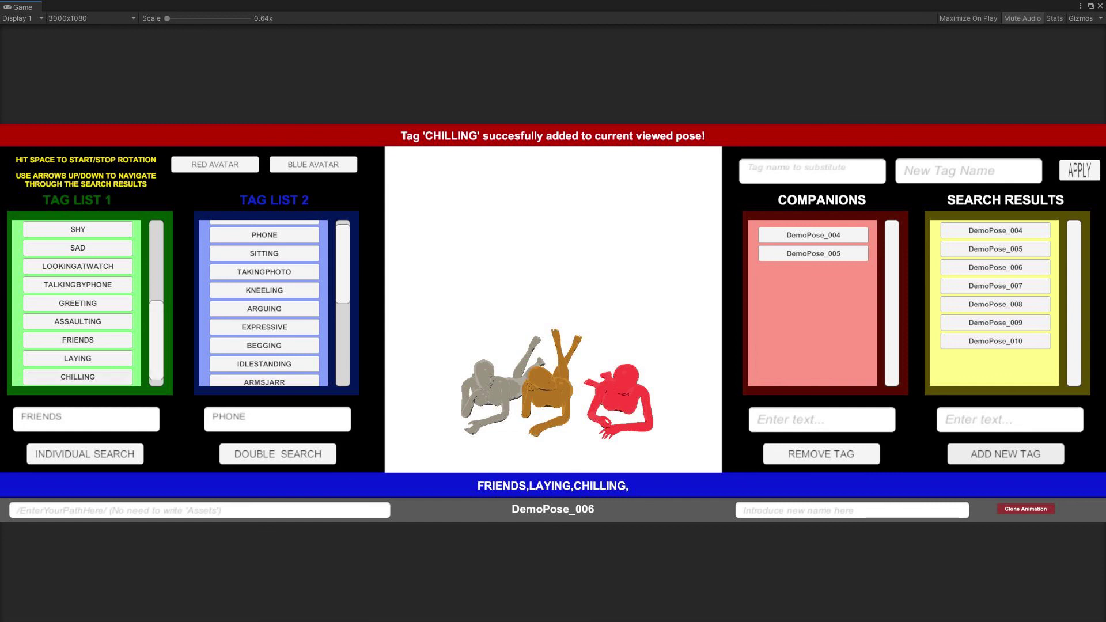
pyautogui.moveTo(156, 340); pyautogui.dragTo(156, 346)
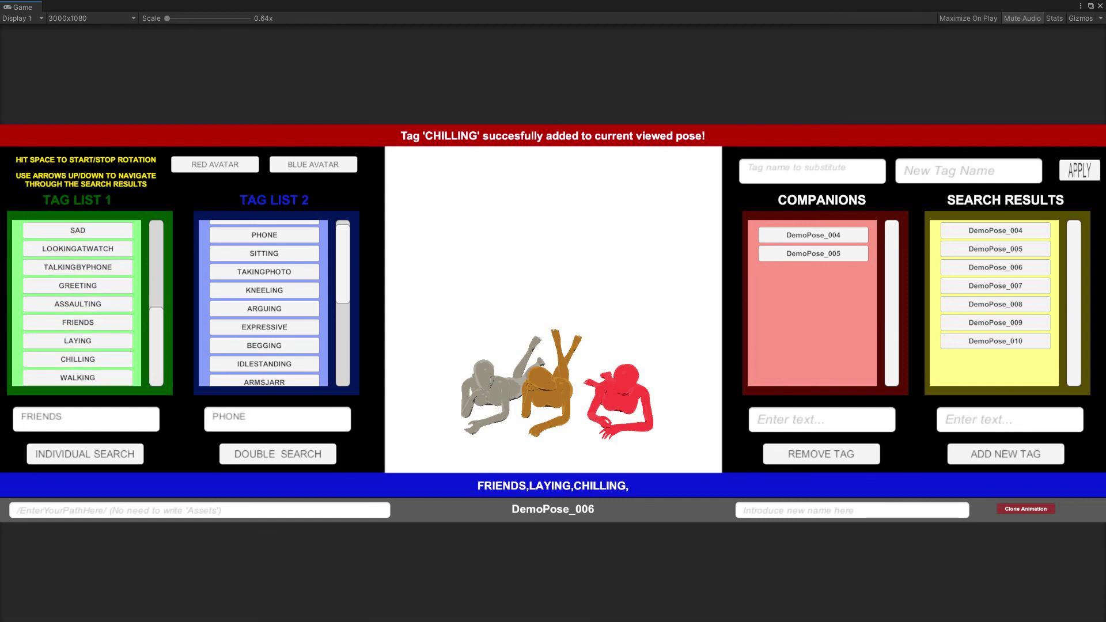
pyautogui.click(822, 420)
pyautogui.write('chi')
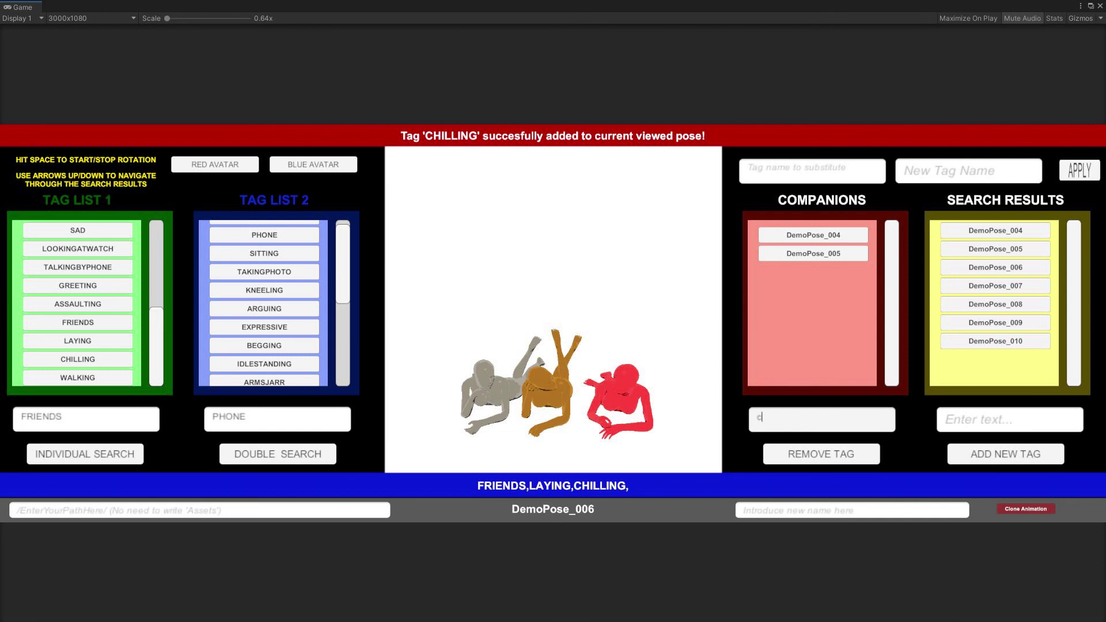
pyautogui.write('ll')
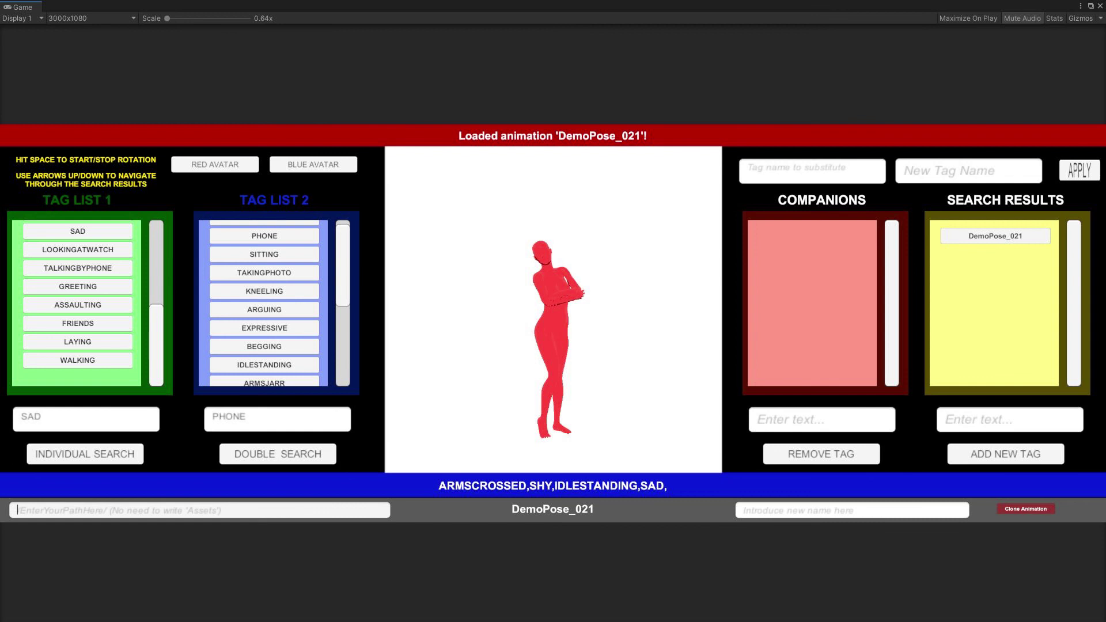
# Enter the clone's save path __Maker/ and the new name sad_test_1
pyautogui.write('__MAker')
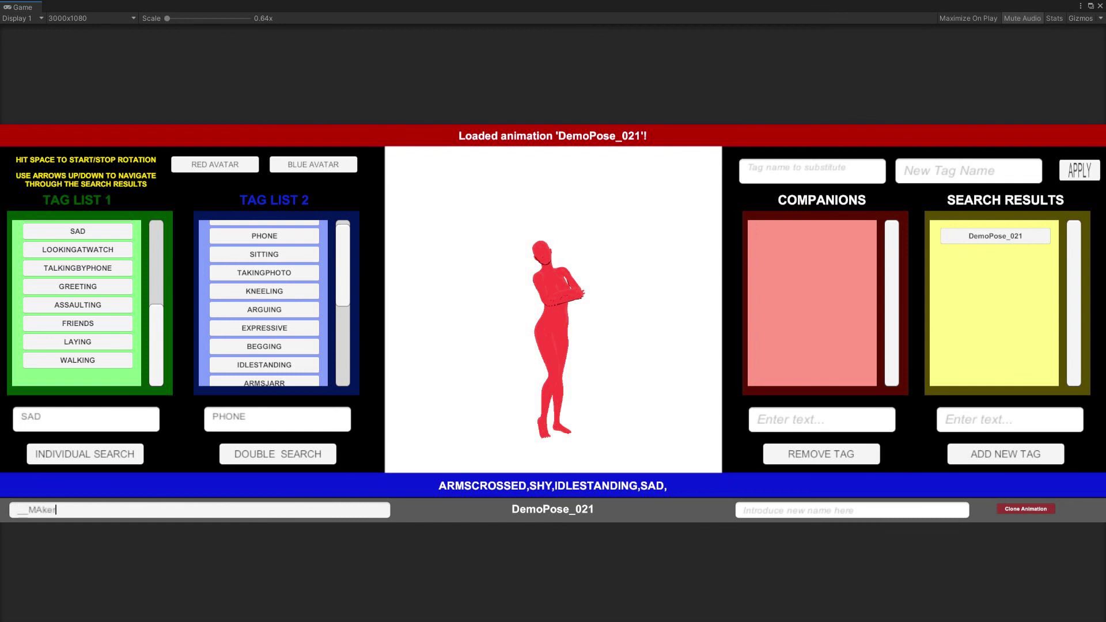
pyautogui.press('BackSpace')
pyautogui.press('BackSpace')
pyautogui.press('BackSpace')
pyautogui.press('BackSpace')
pyautogui.press('BackSpace')
pyautogui.write('Maker/')
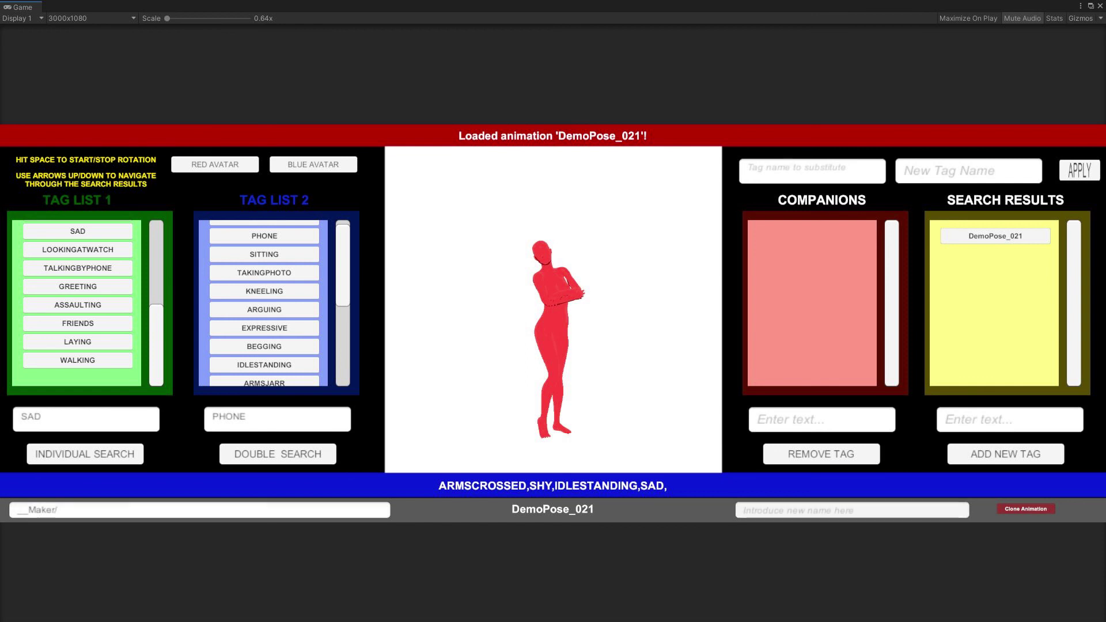
pyautogui.write('sad')
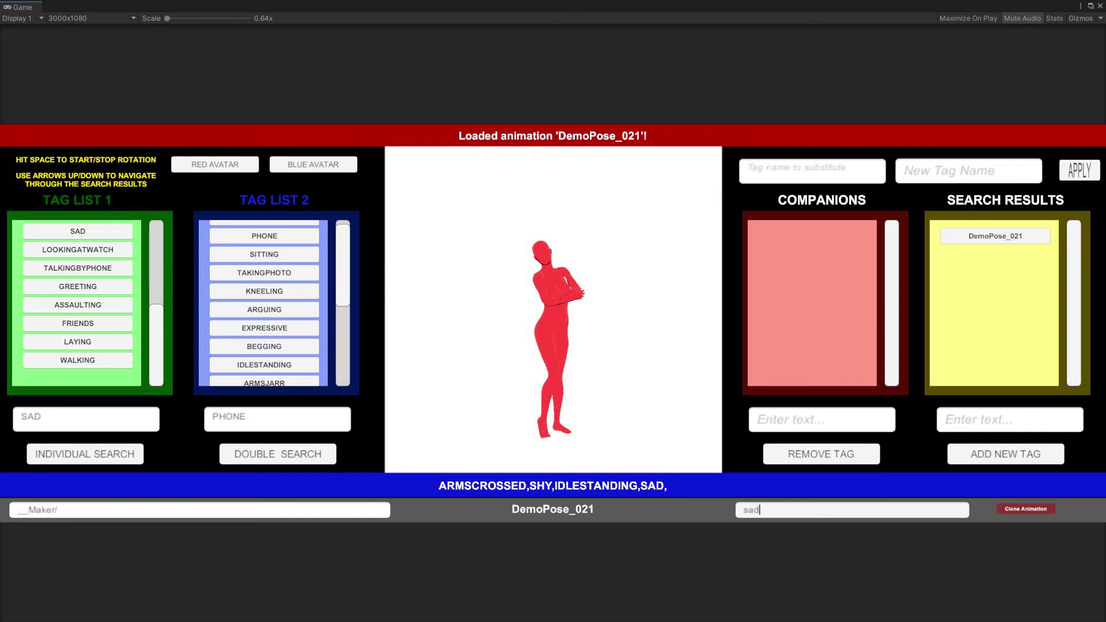
pyautogui.write('_test_1')
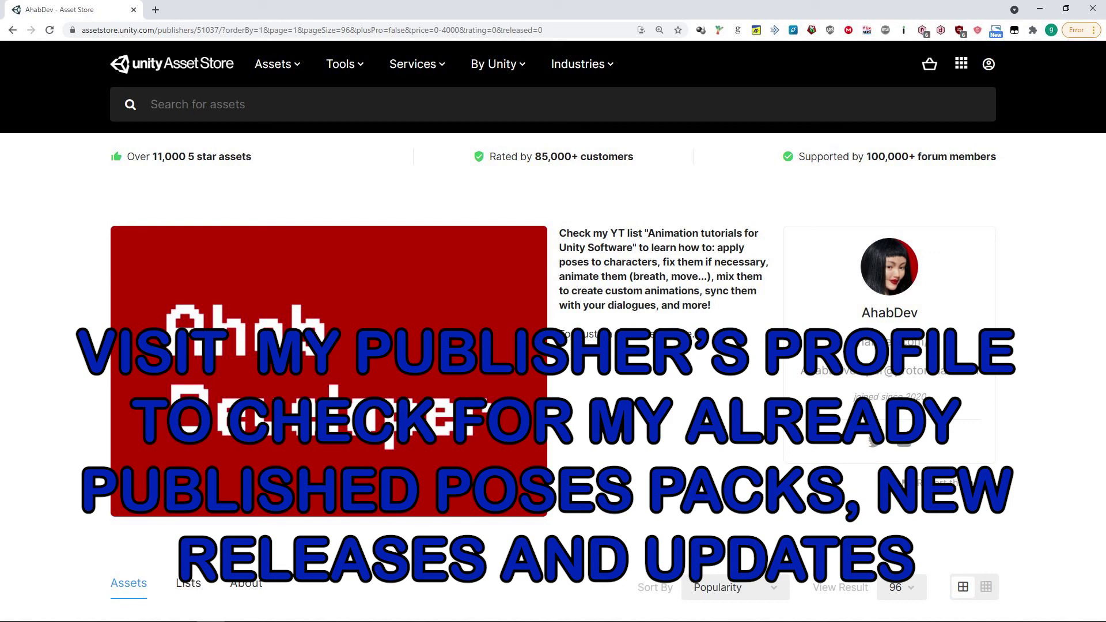
# Scroll the AhabDev publisher page down to the Sitting#5, Sitting#7, Friends#1 and Driving#1 pose packs at €7.14
pyautogui.scroll(-2, 553, 346)
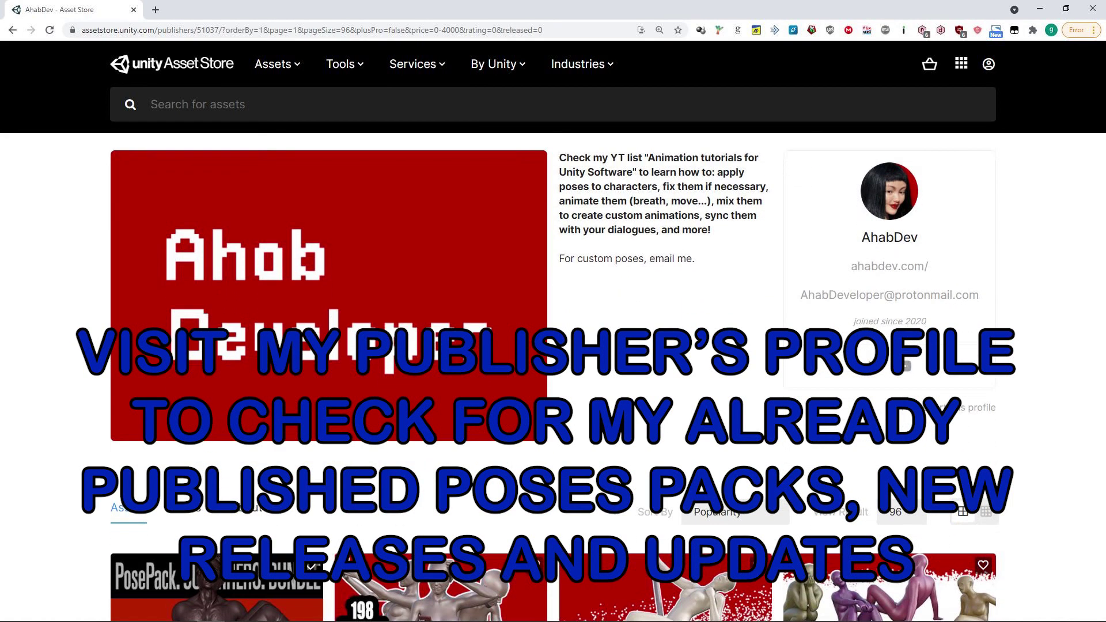
pyautogui.scroll(-2, 553, 346)
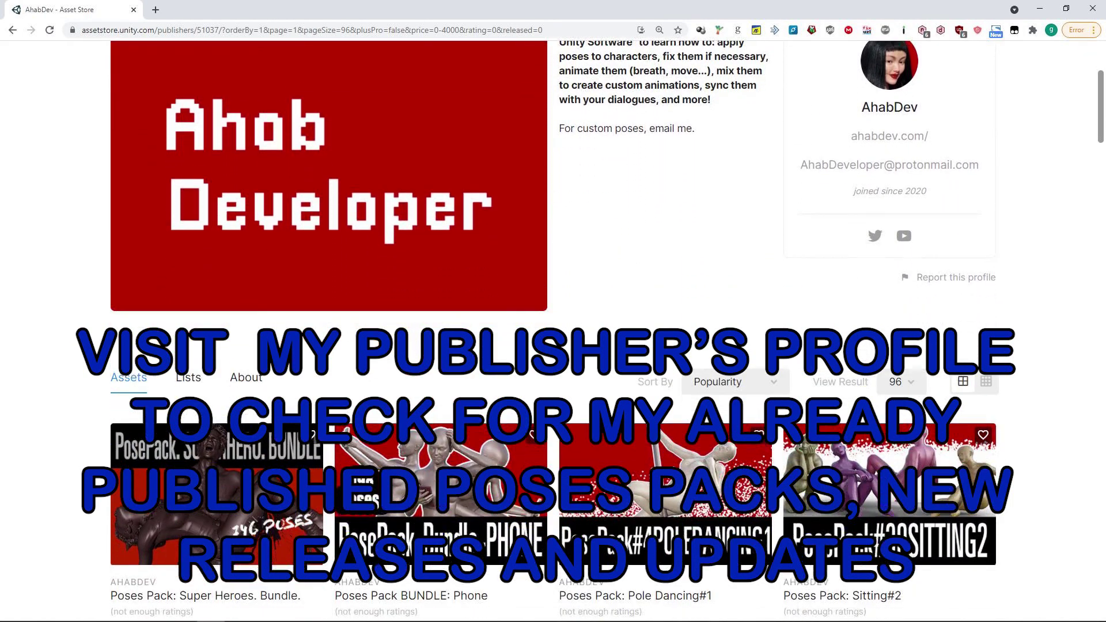
pyautogui.scroll(-4, 553, 346)
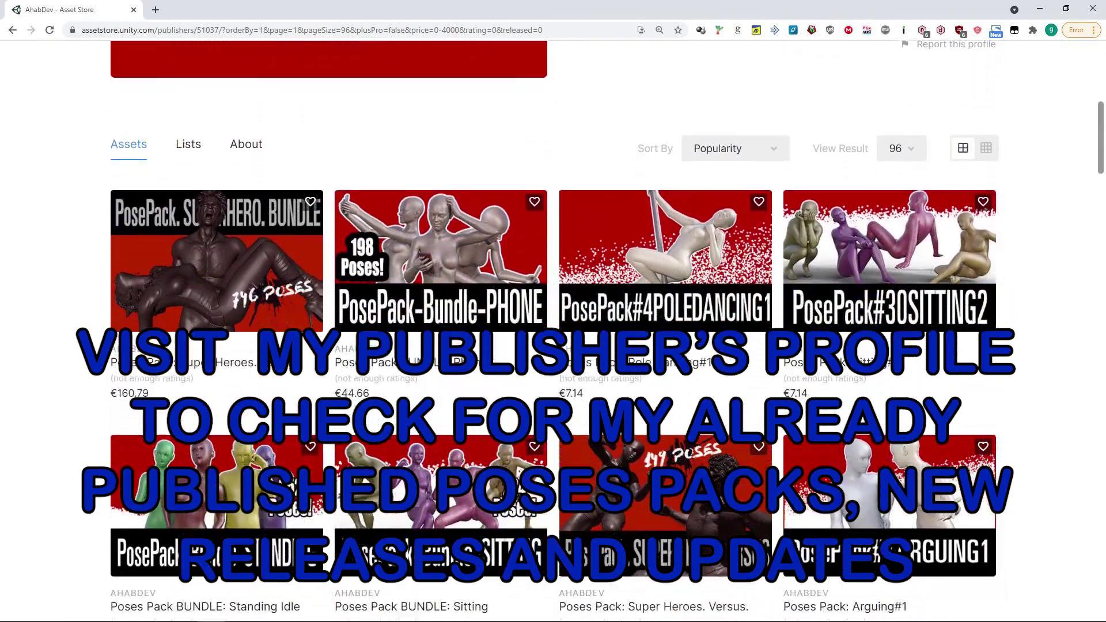
pyautogui.scroll(-5, 553, 346)
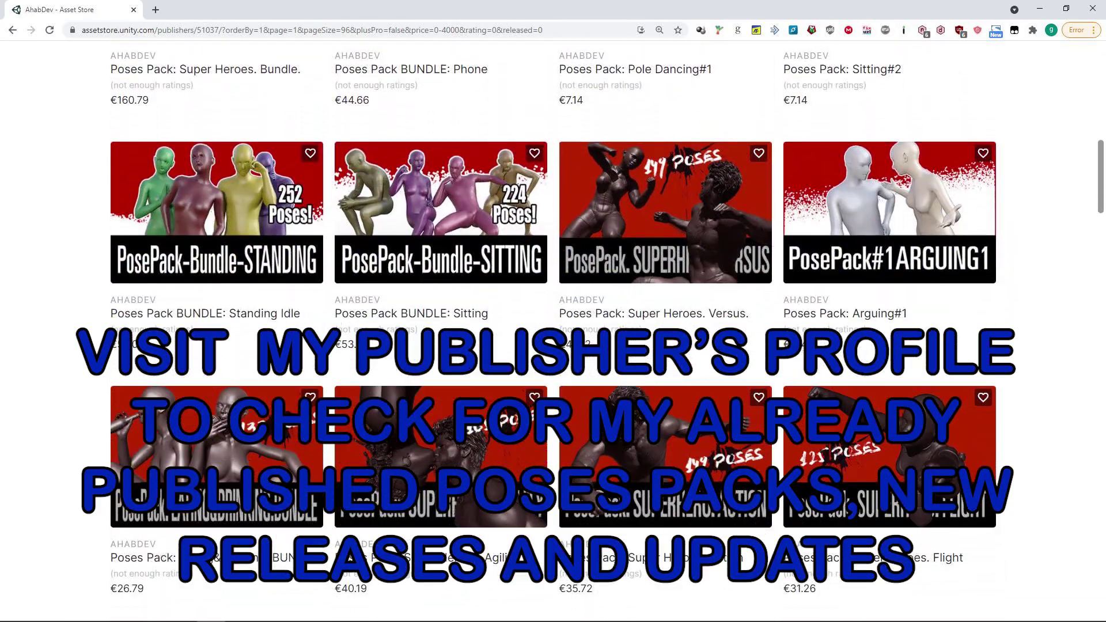
pyautogui.scroll(-3, 553, 346)
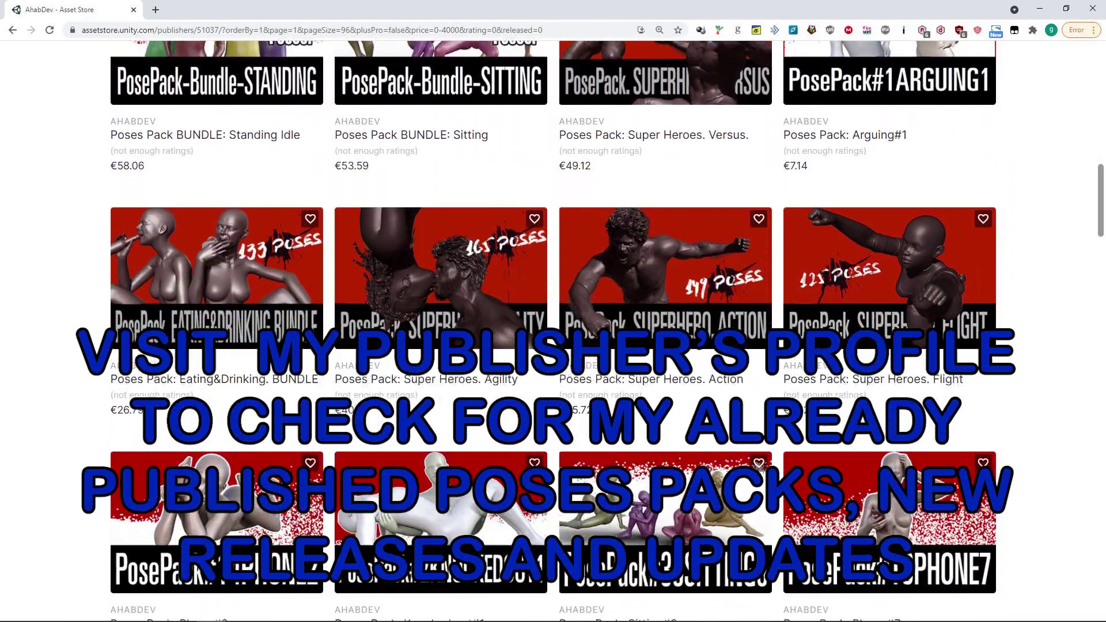
pyautogui.scroll(-5, 554, 346)
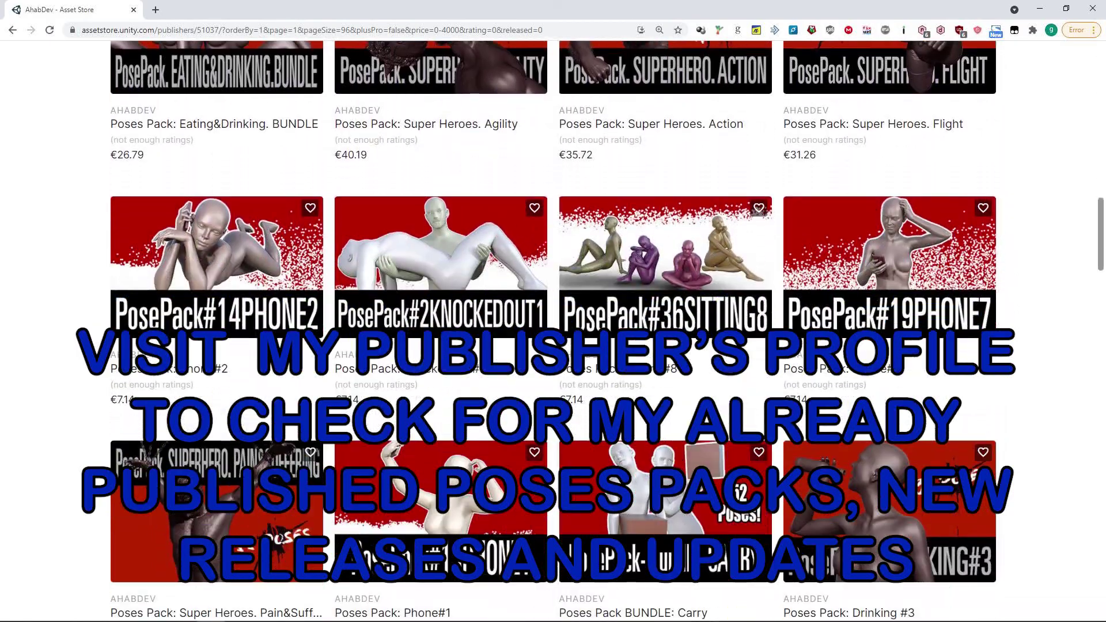
pyautogui.scroll(-7, 554, 345)
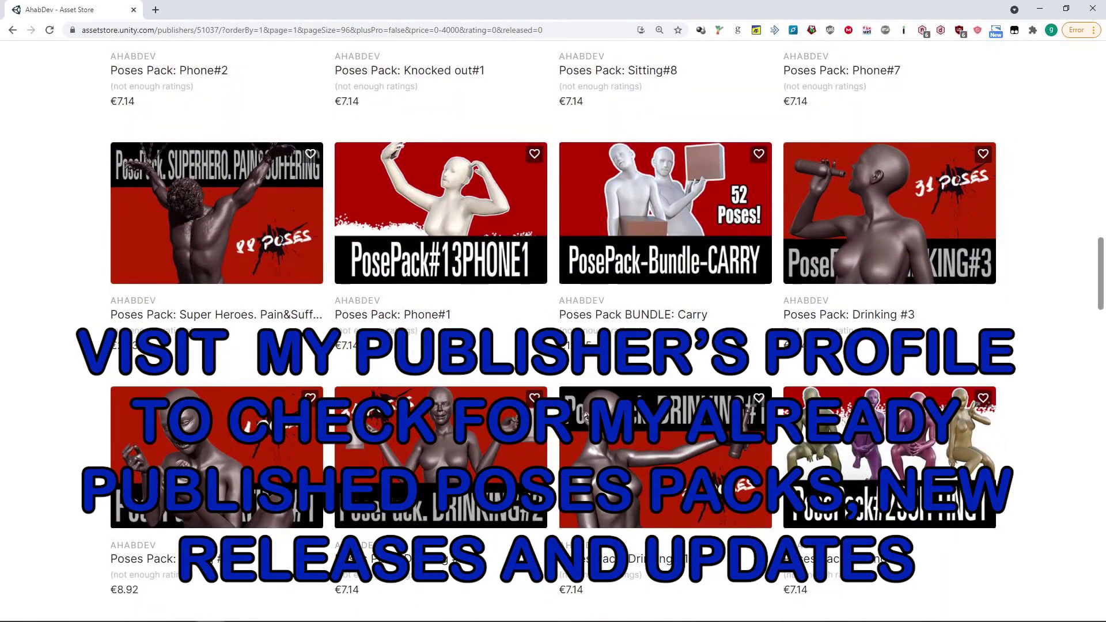
pyautogui.scroll(-8, 553, 345)
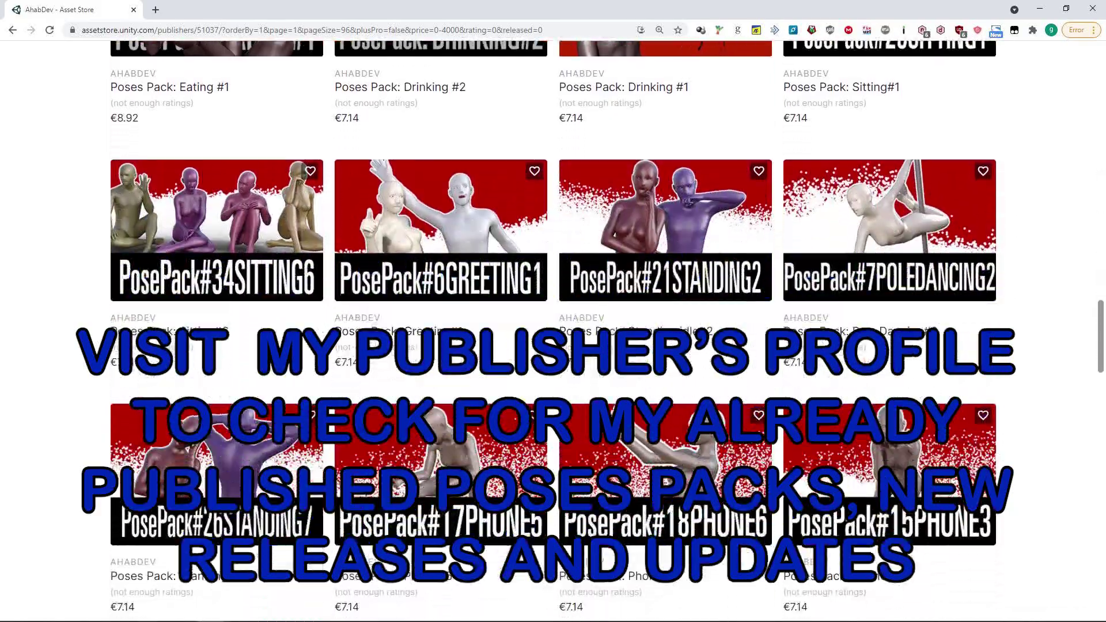
pyautogui.scroll(-10, 553, 346)
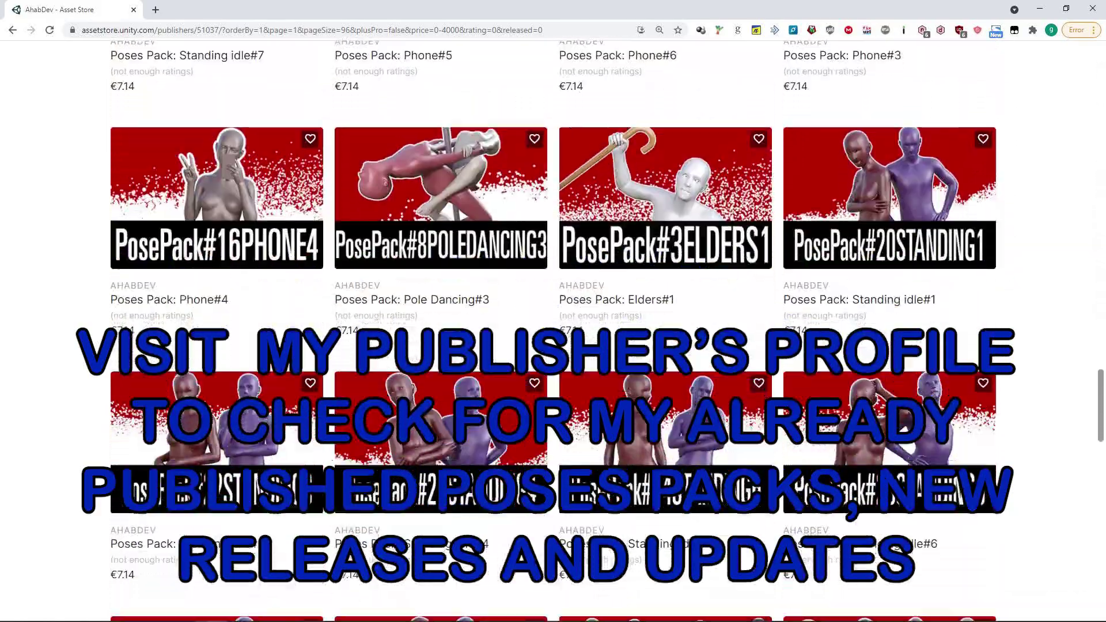
pyautogui.scroll(-9, 553, 345)
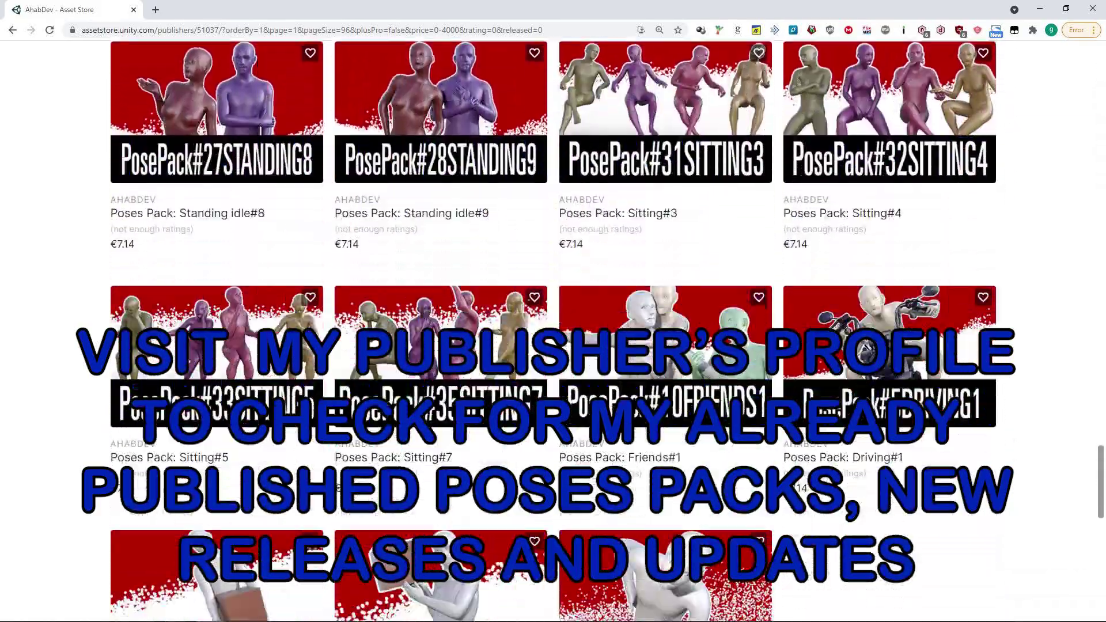